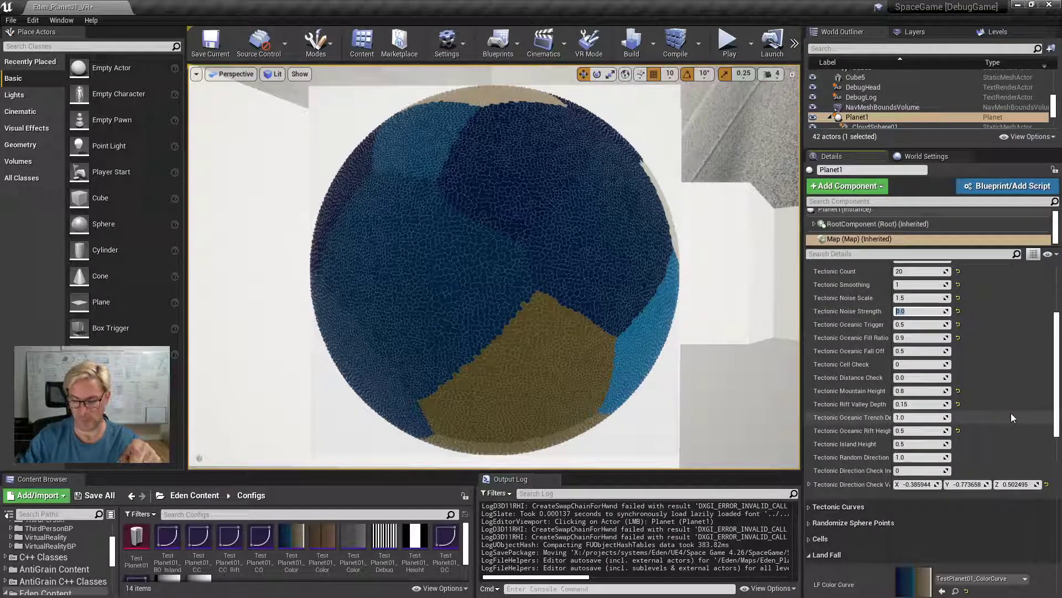
Raise the map's Tectonic Noise Strength to 20 and on to 30.
{"action": "type", "text": "20"}
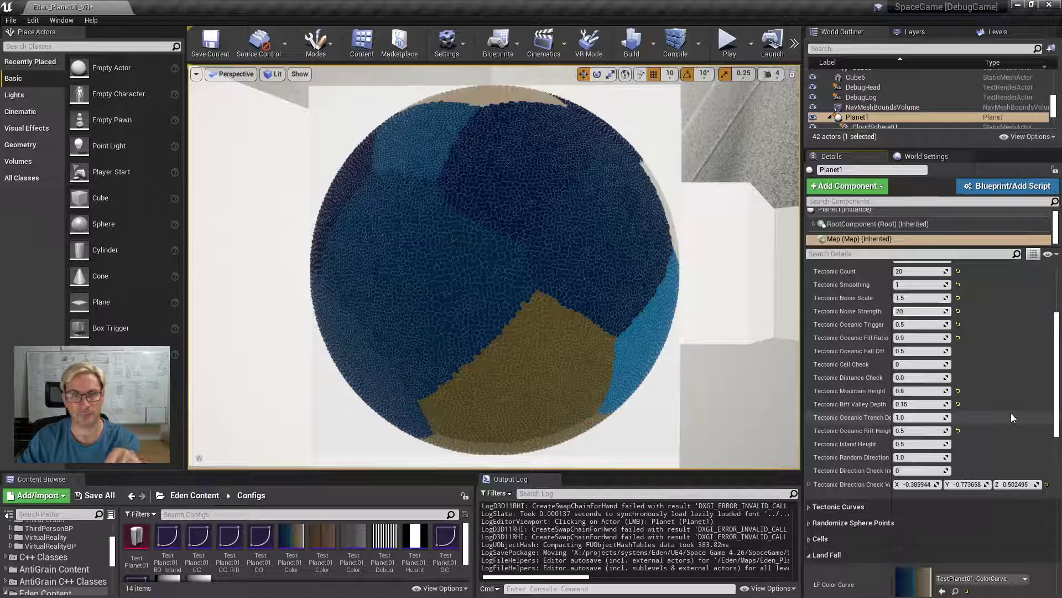
{"action": "key", "text": "Return"}
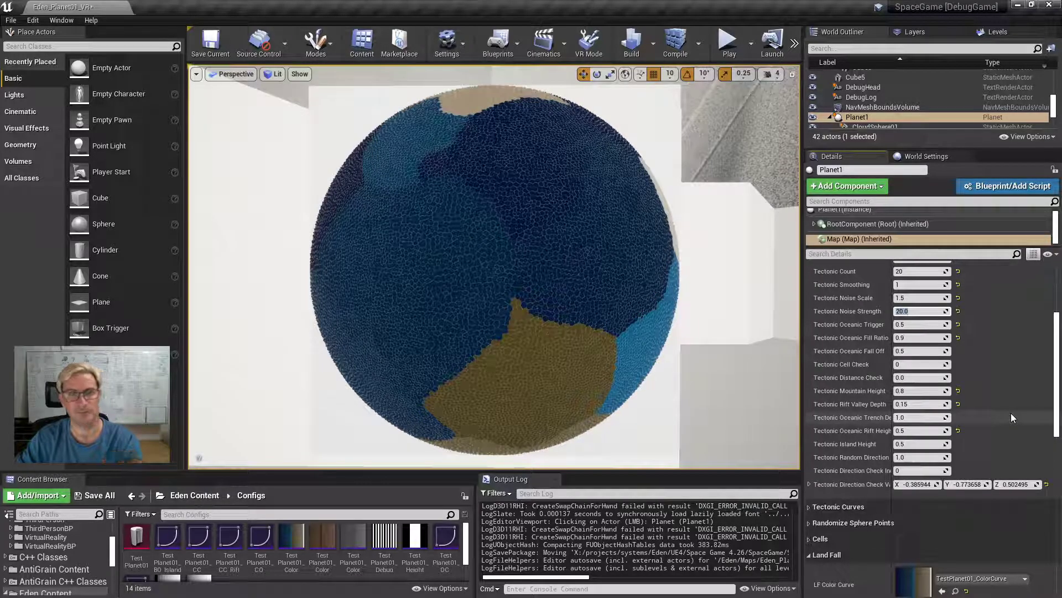
{"action": "type", "text": "30"}
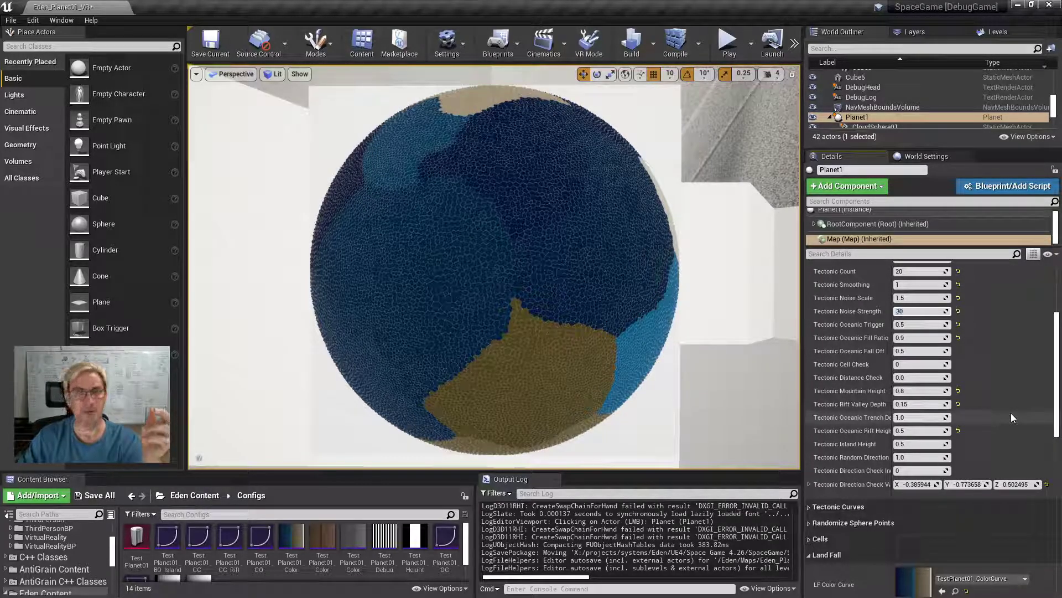
{"action": "key", "text": "Return"}
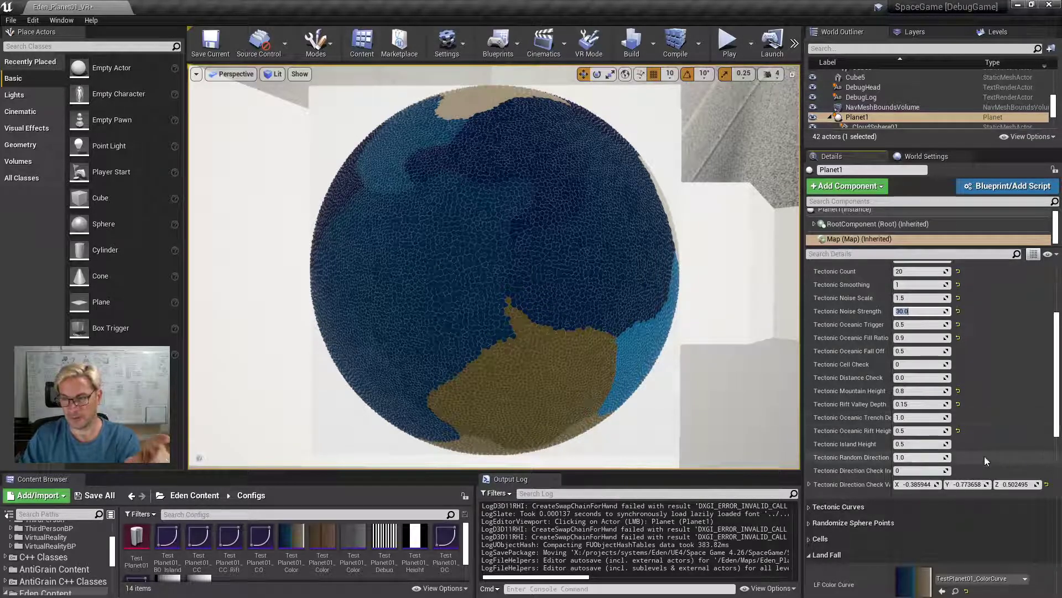
Set LF Channel Debug in the Land Fall settings to 1 to preview that layer on the planet.
{"action": "scroll", "coordinate": [956, 416], "scroll_direction": "down", "scroll_amount": 10}
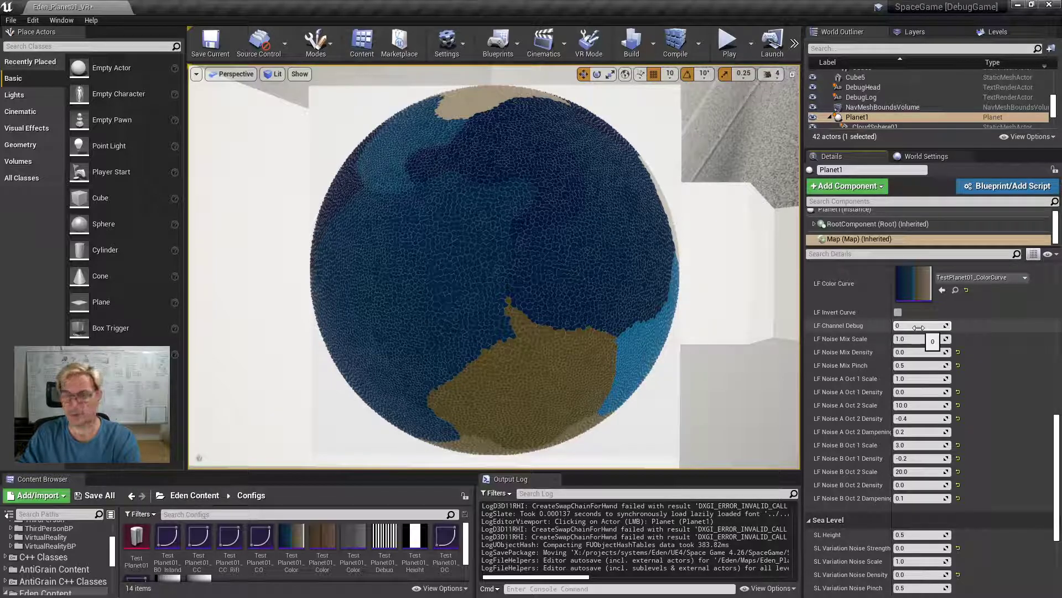
{"action": "left_click", "coordinate": [918, 327]}
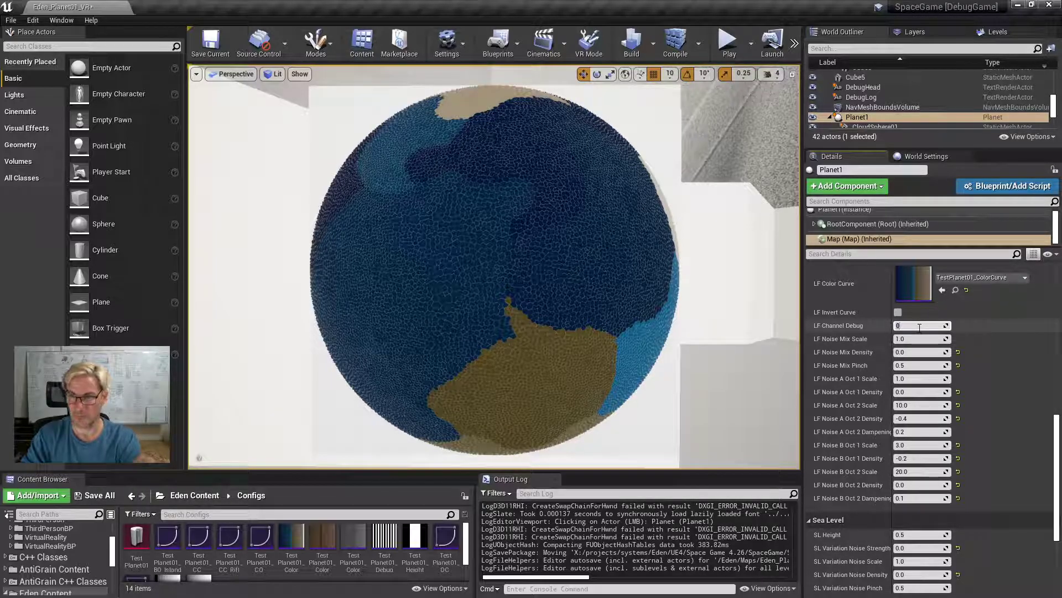
{"action": "type", "text": "1"}
{"action": "key", "text": "Return"}
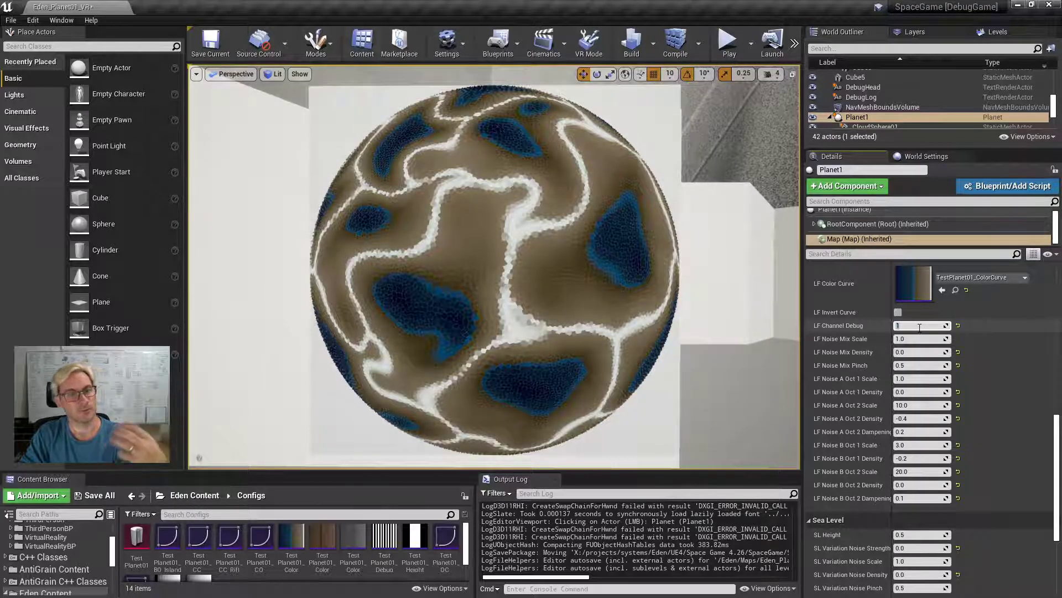
Enable LF Invert Curve to preview the inverted land colouring, and disable it again.
{"action": "left_click", "coordinate": [919, 327]}
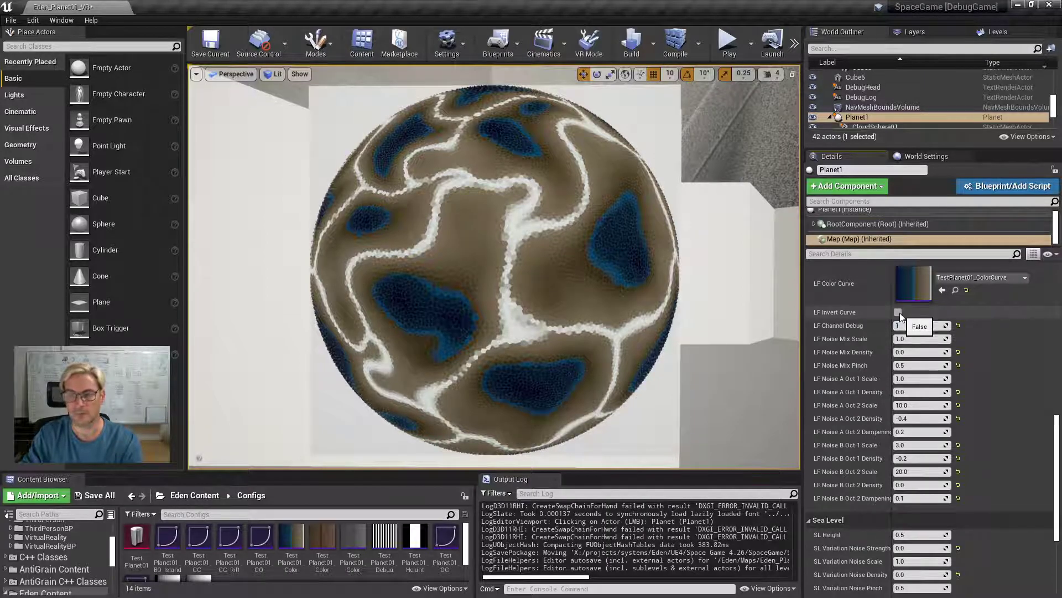
{"action": "left_click", "coordinate": [899, 314]}
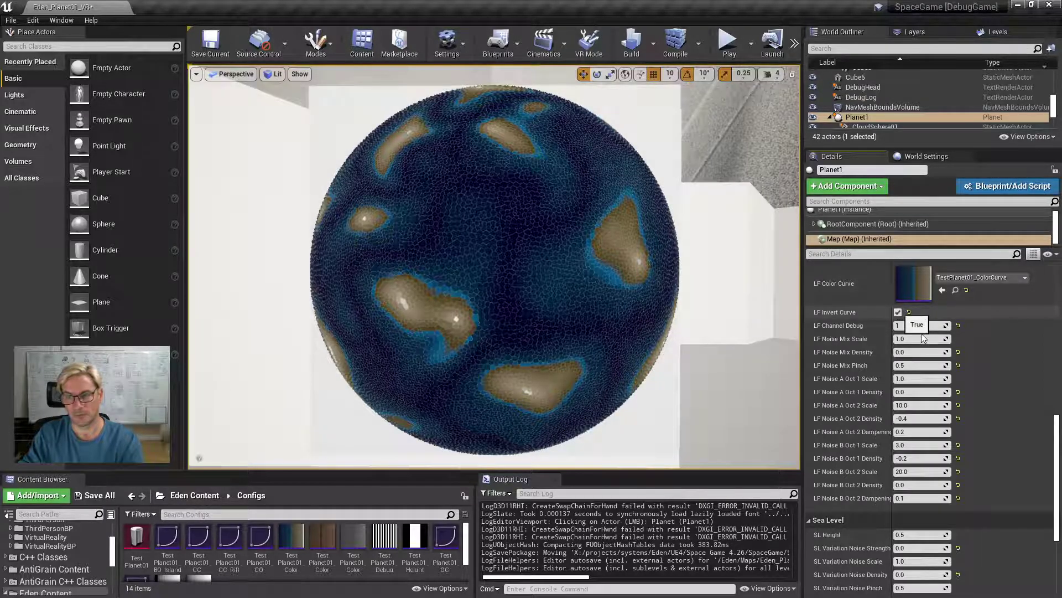
{"action": "left_click", "coordinate": [898, 312]}
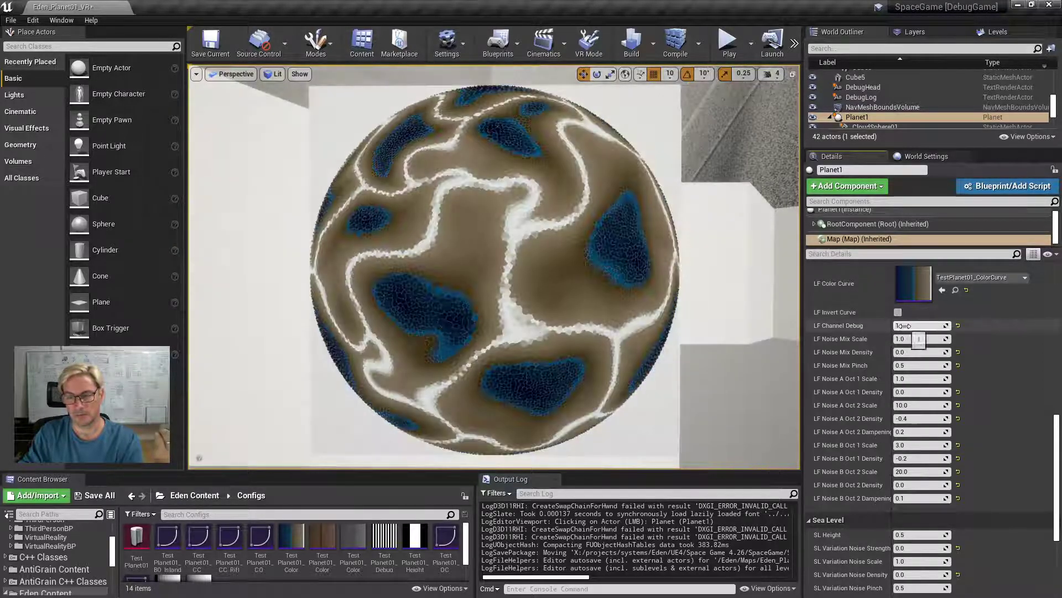
Switch LF Channel Debug to 2 and on to 3 to compare the two layers on the planet.
{"action": "left_click", "coordinate": [904, 325]}
{"action": "type", "text": "2"}
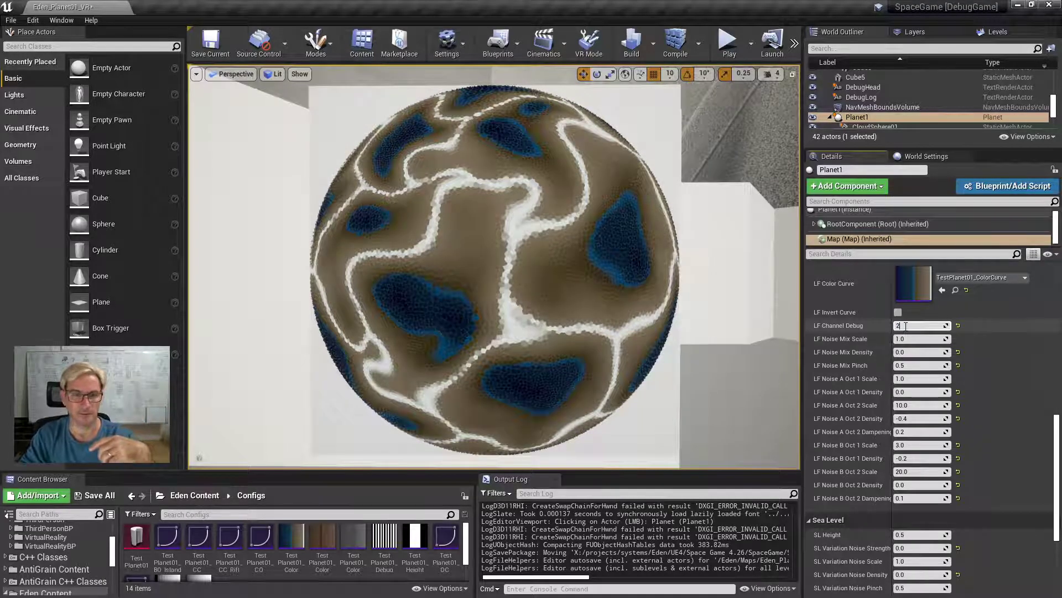
{"action": "key", "text": "Return"}
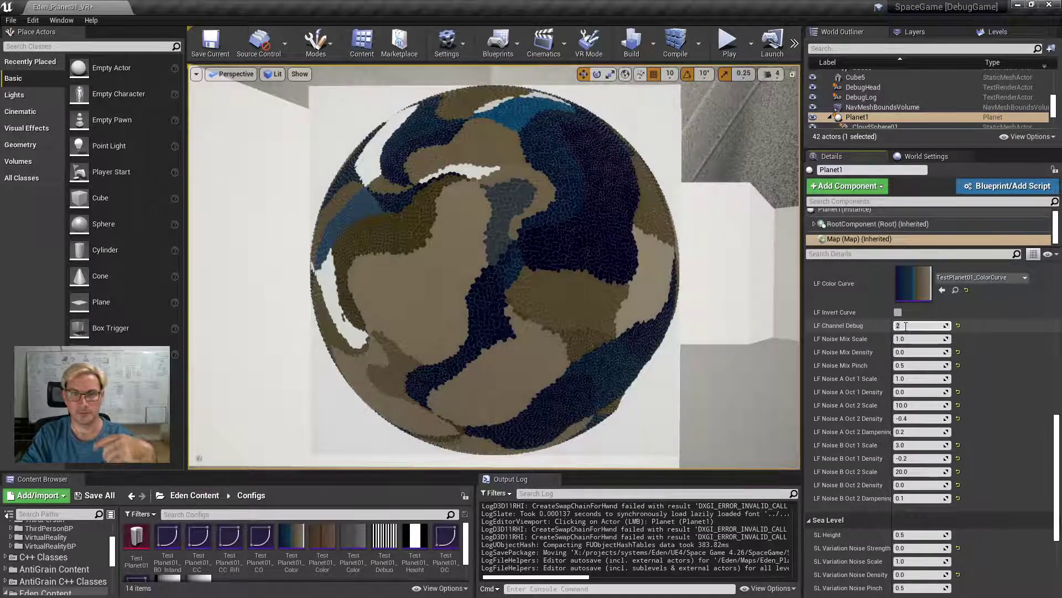
{"action": "type", "text": "3"}
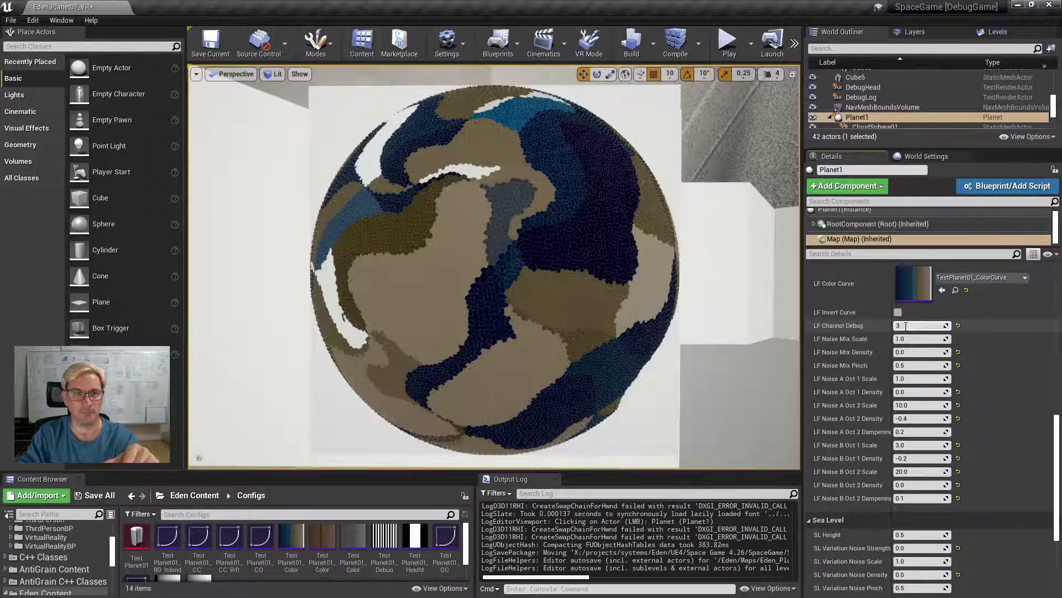
{"action": "key", "text": "Return"}
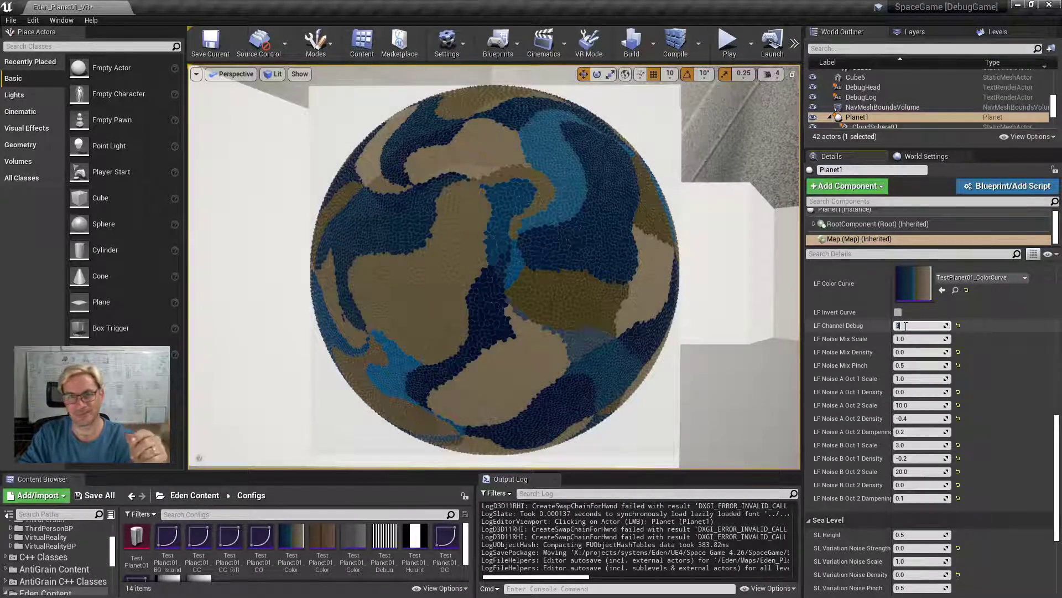
Cycle LF Channel Debug through 4, 5 and 6 to preview each of these layers on the planet.
{"action": "type", "text": "4"}
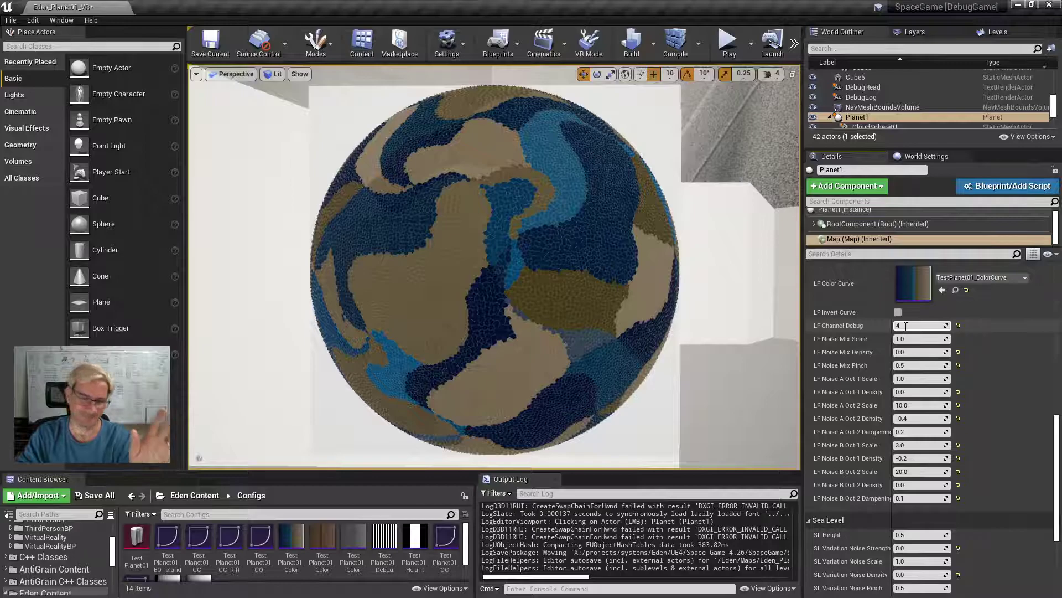
{"action": "key", "text": "Return"}
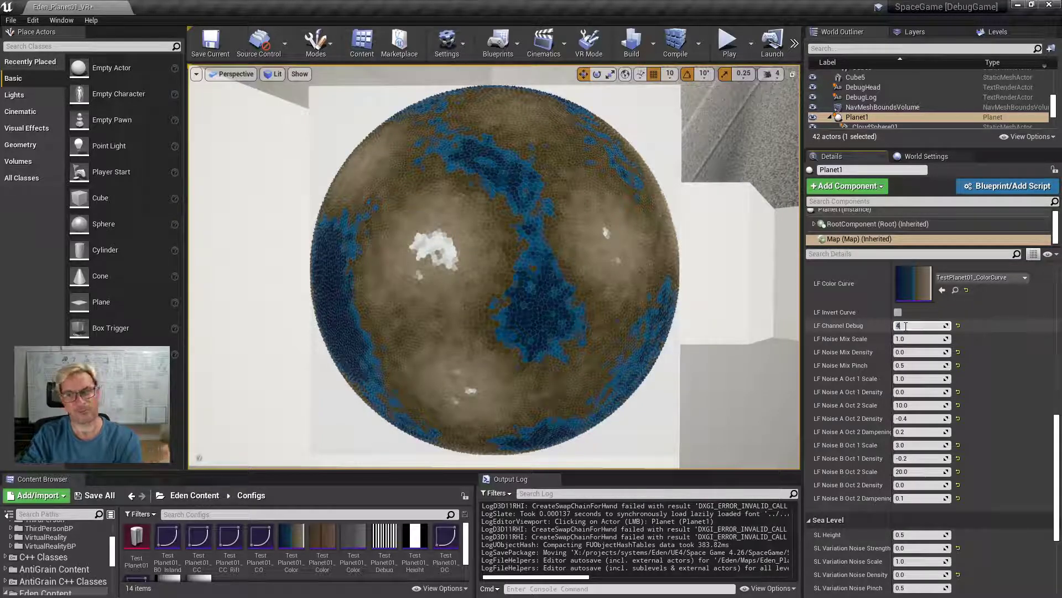
{"action": "type", "text": "5"}
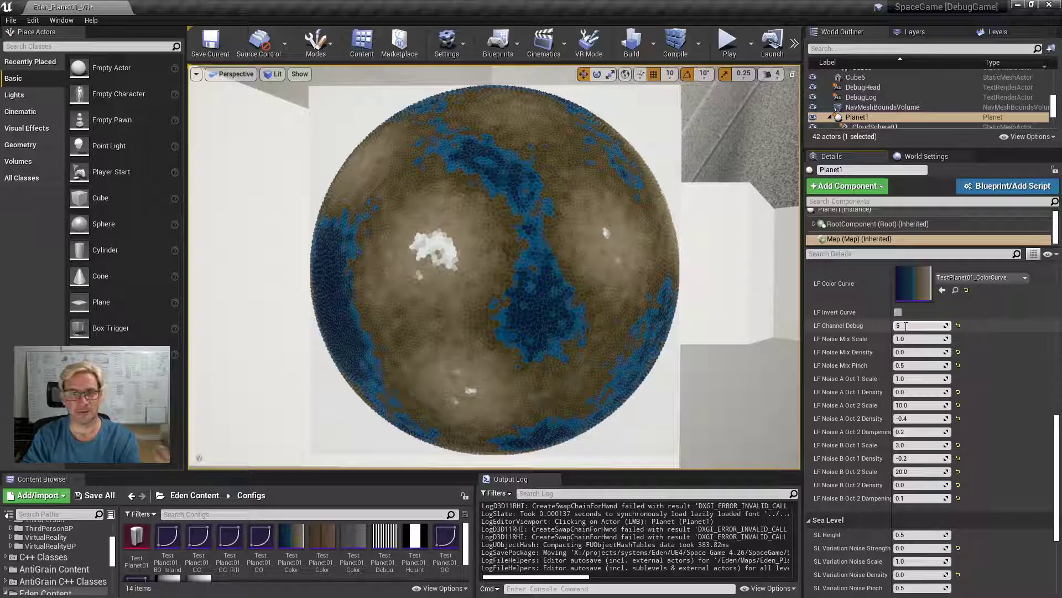
{"action": "key", "text": "Return"}
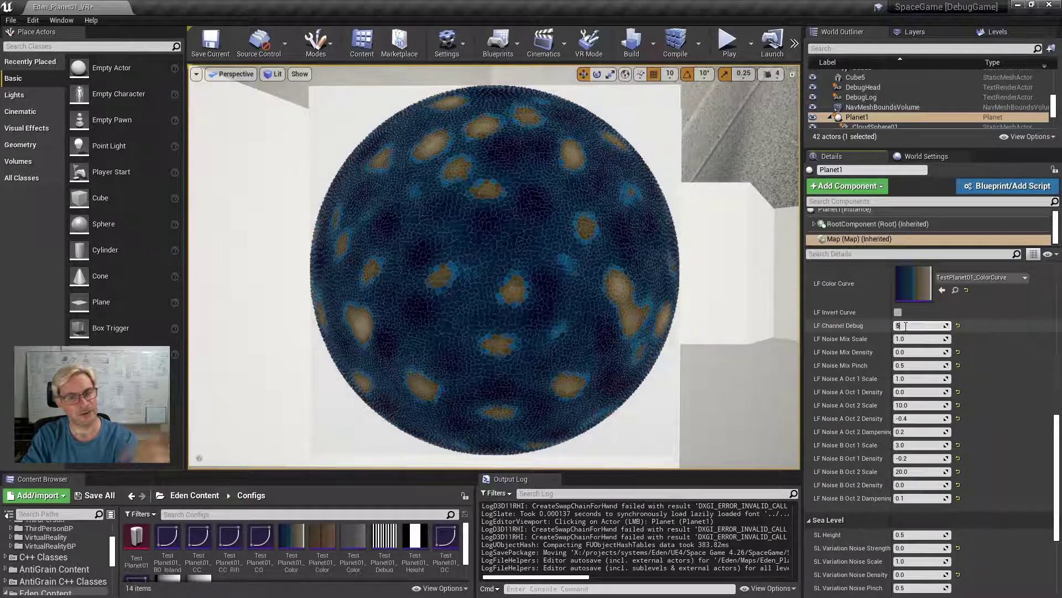
{"action": "type", "text": "6"}
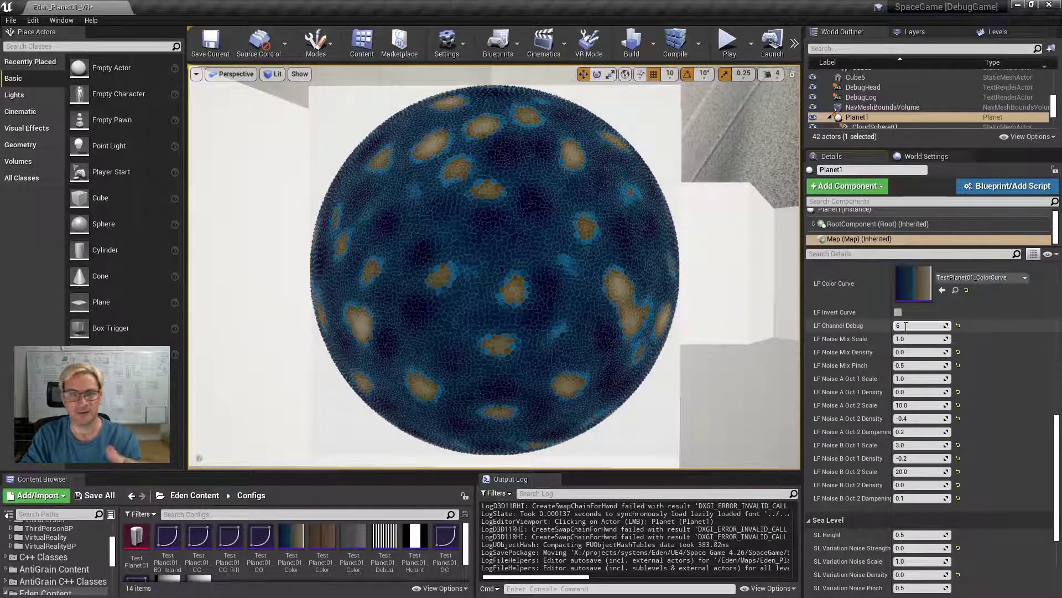
{"action": "key", "text": "Return"}
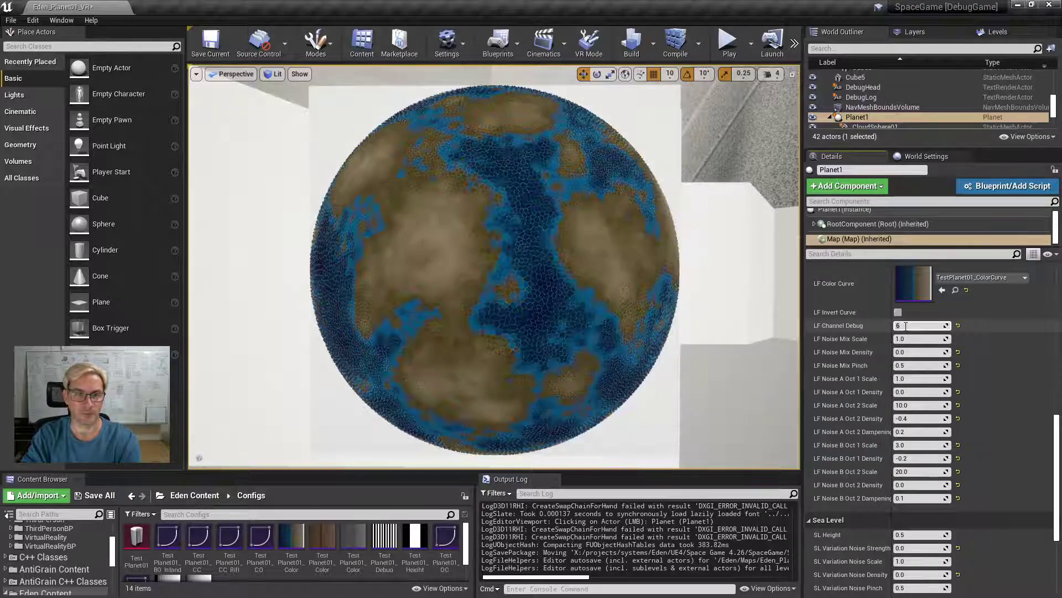
{"action": "left_click", "coordinate": [906, 326]}
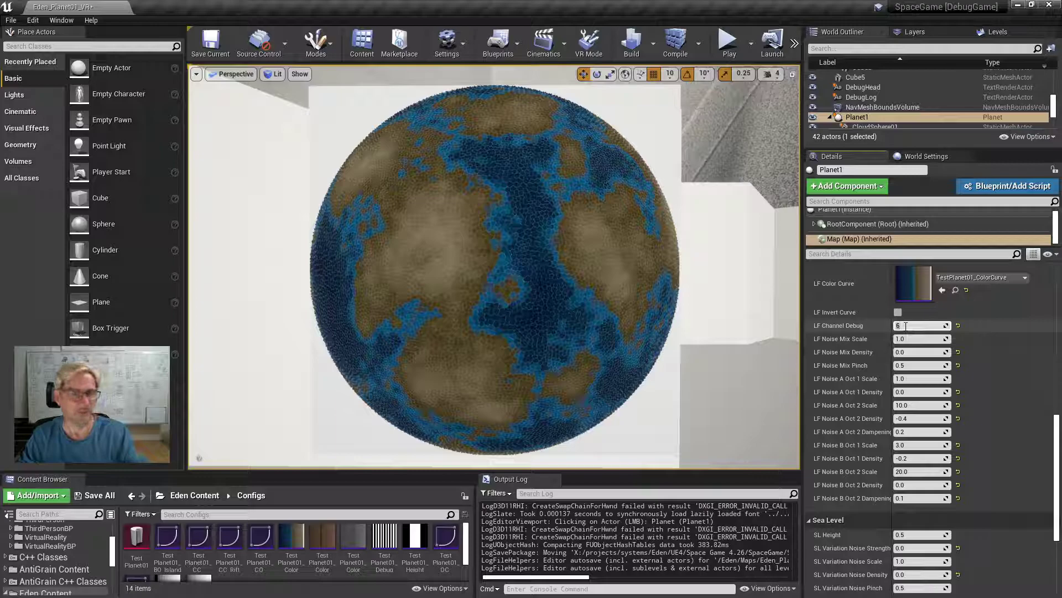
{"action": "left_click", "coordinate": [905, 326]}
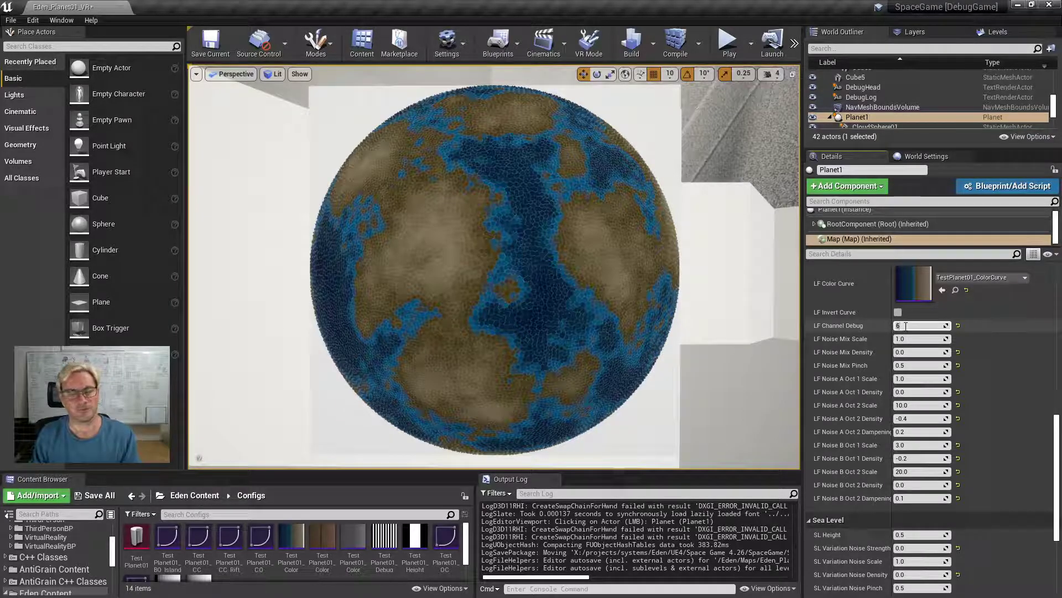
{"action": "left_click", "coordinate": [906, 326]}
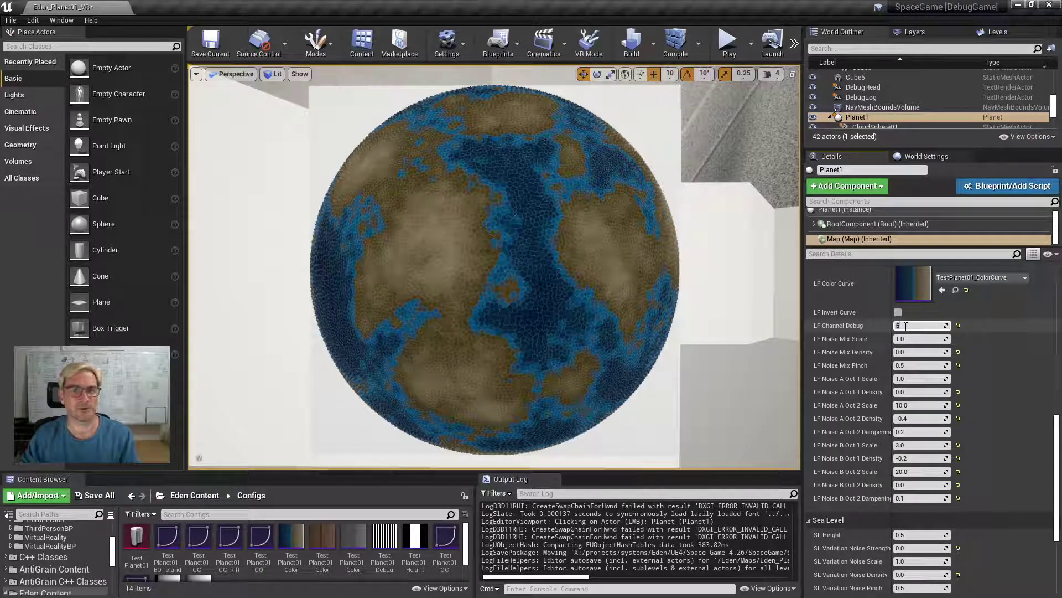
{"action": "left_click", "coordinate": [906, 326]}
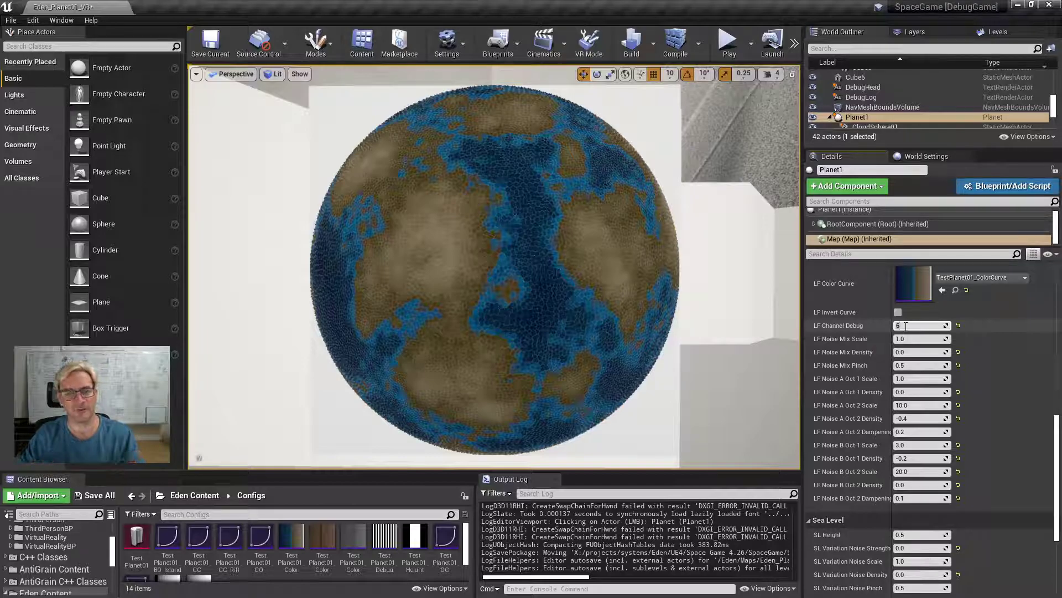
{"action": "left_click", "coordinate": [906, 326]}
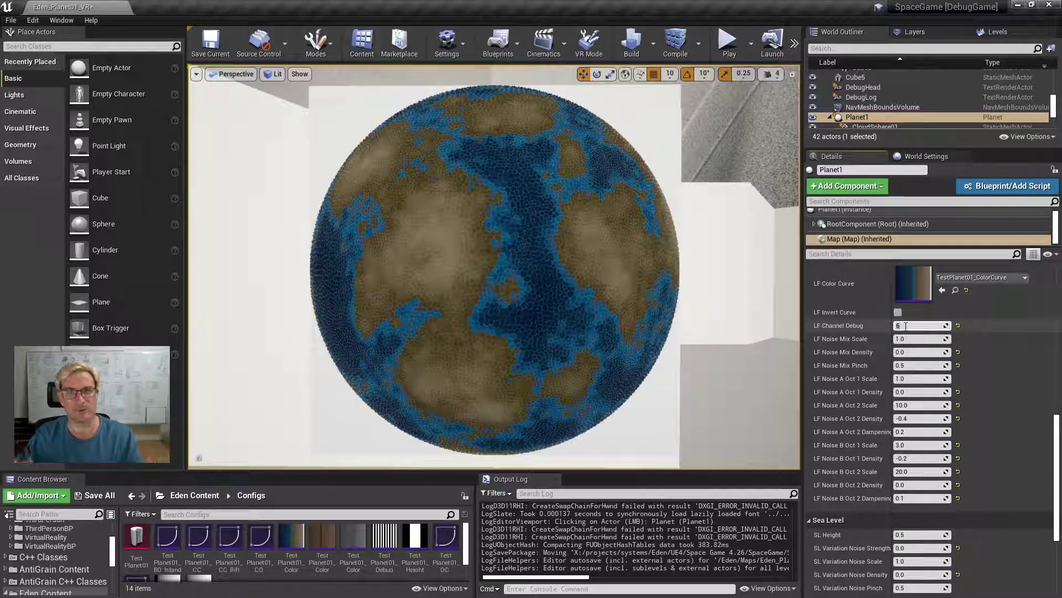
{"action": "left_click", "coordinate": [906, 326]}
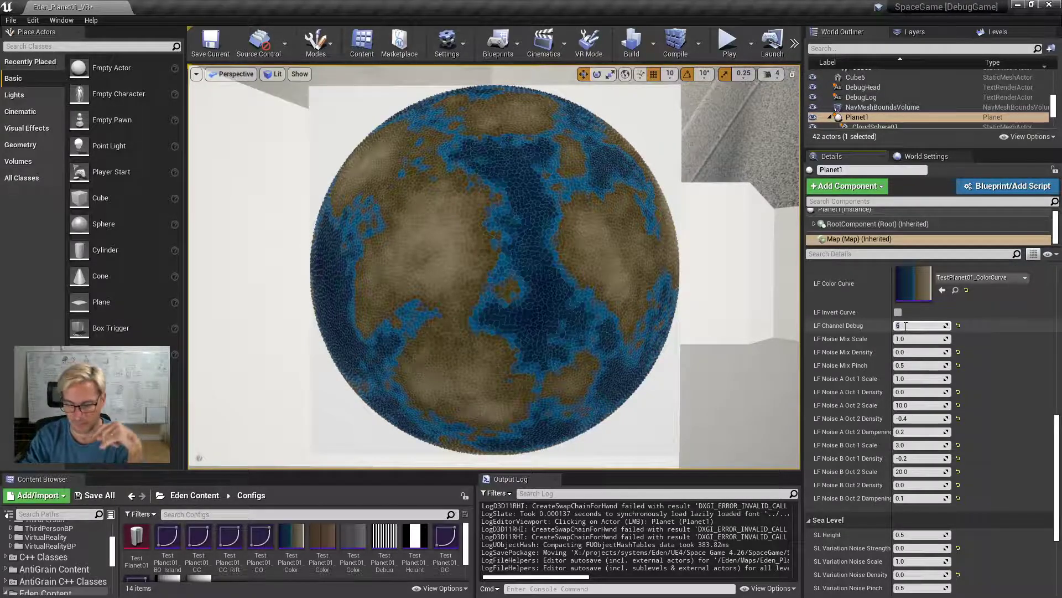
Advance LF Channel Debug to 7 and on to 8 to show the last layers on the planet.
{"action": "type", "text": "7"}
{"action": "key", "text": "Return"}
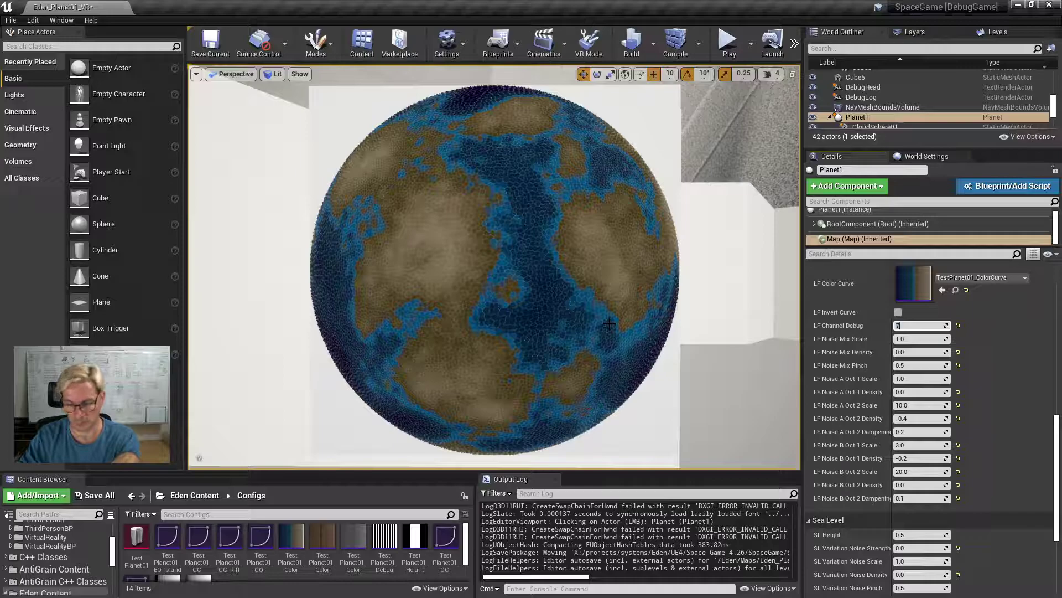
{"action": "type", "text": "8"}
{"action": "key", "text": "Return"}
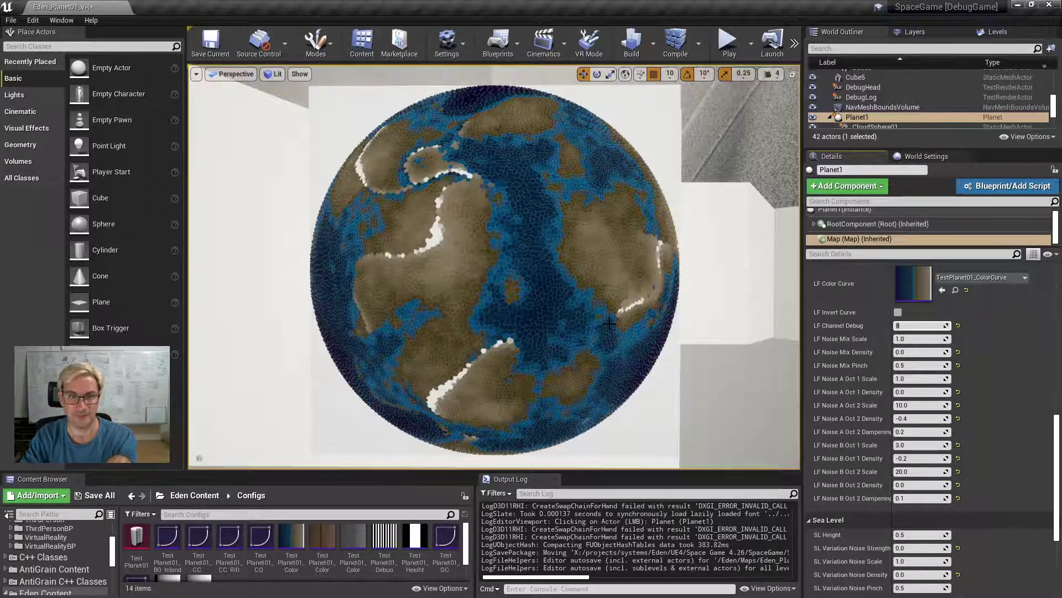
{"action": "left_click", "coordinate": [919, 325]}
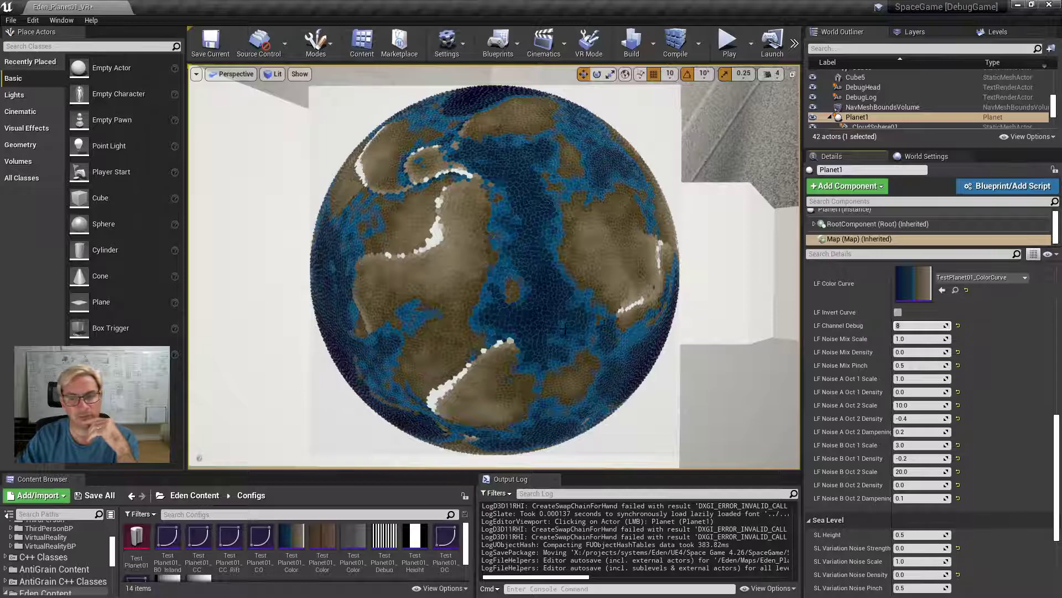
{"action": "left_click", "coordinate": [596, 338]}
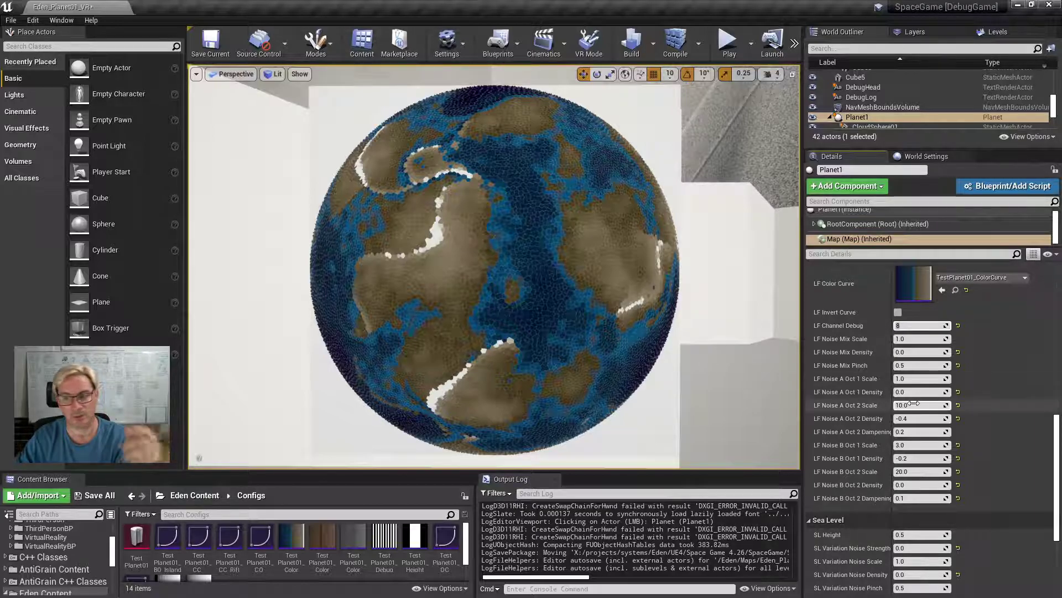
Set the map Seed to 1 and on to 2 to generate two different planets.
{"action": "scroll", "coordinate": [981, 456], "scroll_direction": "up", "scroll_amount": 2}
{"action": "scroll", "coordinate": [982, 456], "scroll_direction": "up", "scroll_amount": 8}
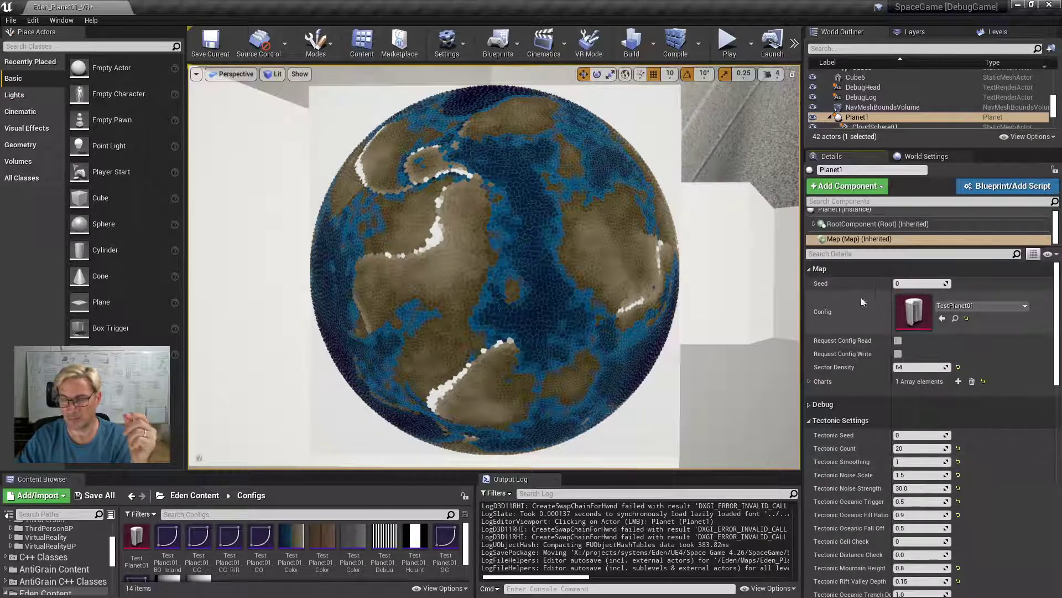
{"action": "left_click", "coordinate": [913, 283]}
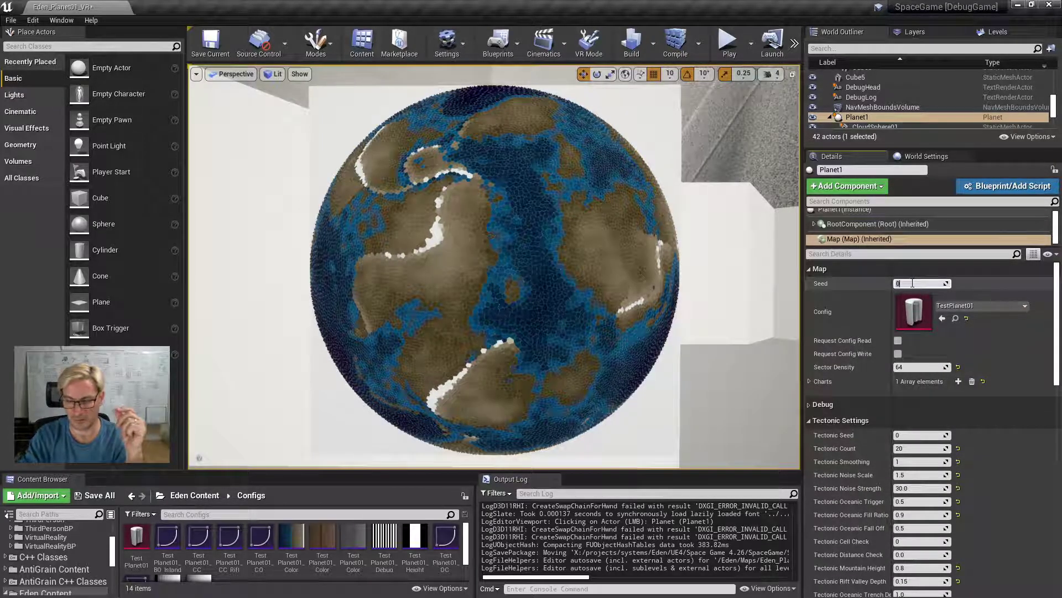
{"action": "type", "text": "1"}
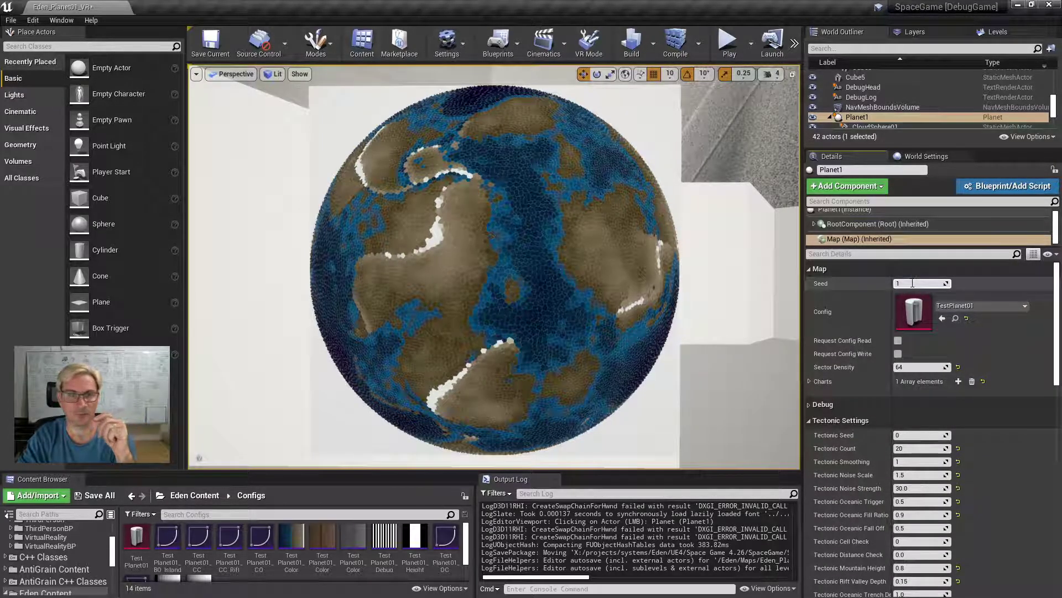
{"action": "key", "text": "Return"}
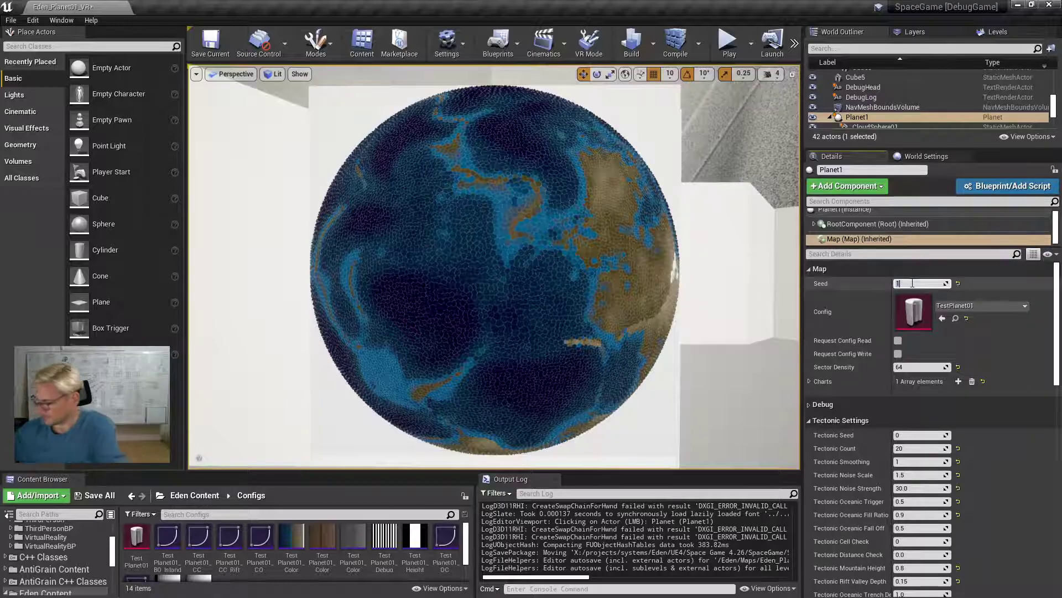
{"action": "type", "text": "2"}
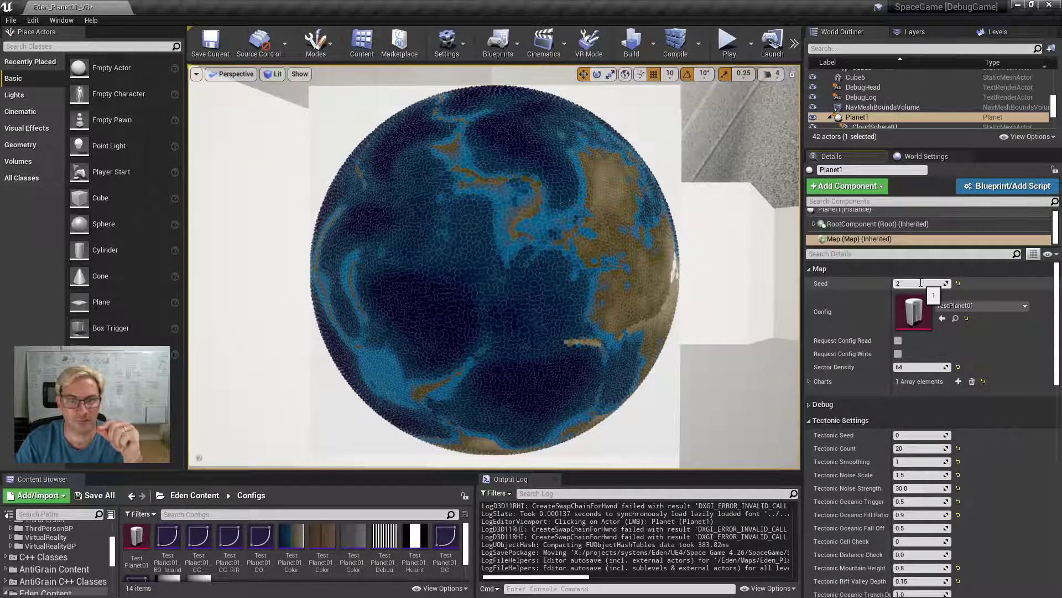
{"action": "key", "text": "Return"}
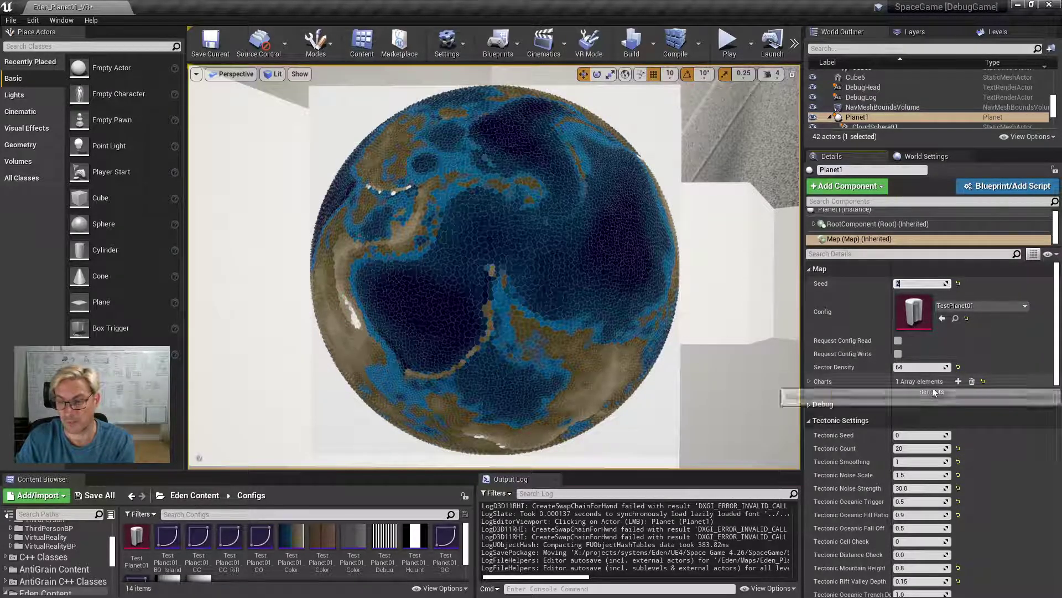
Try Tectonic Seed values 1 and 2, and set the map Seed to 3.
{"action": "left_click", "coordinate": [917, 433]}
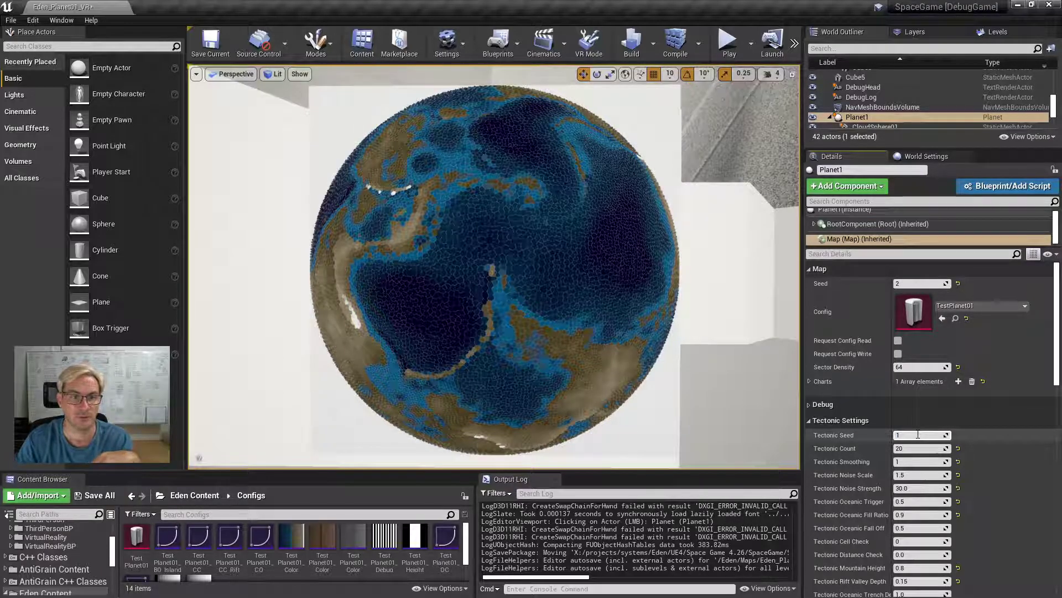
{"action": "key", "text": "Return"}
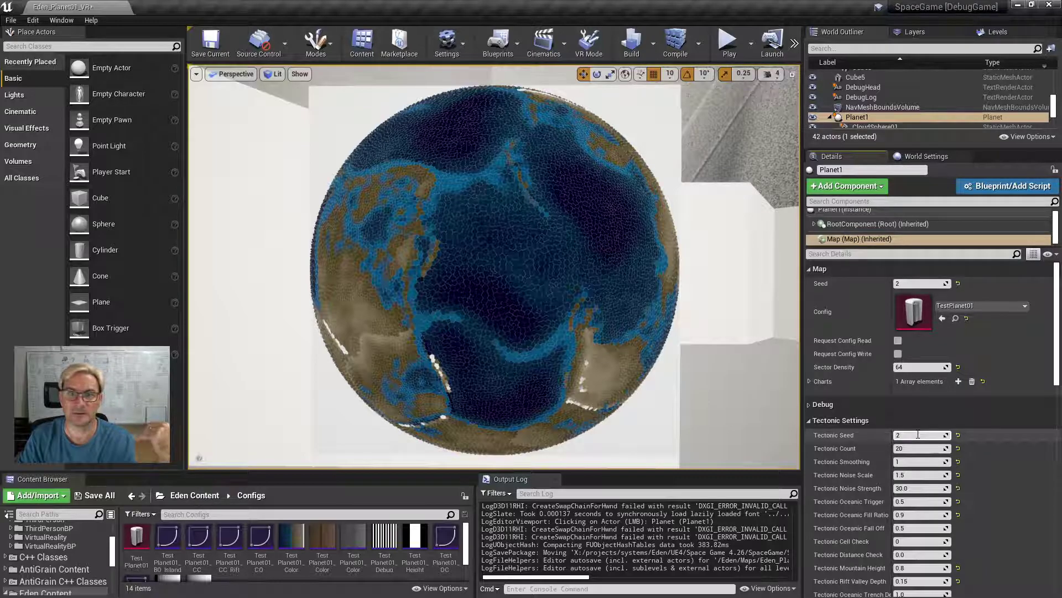
{"action": "key", "text": "Return"}
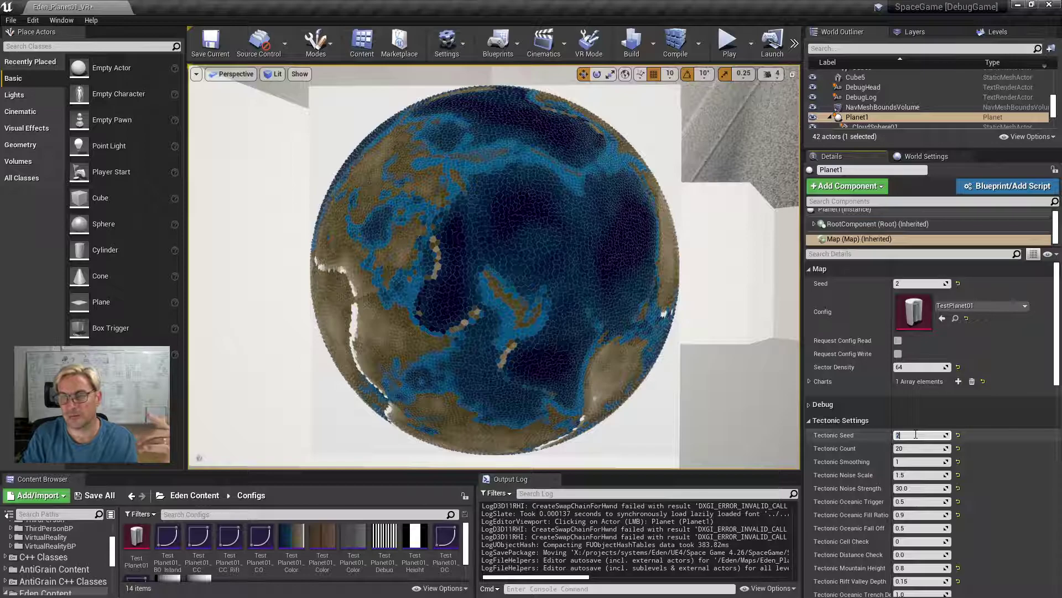
{"action": "left_click", "coordinate": [928, 283]}
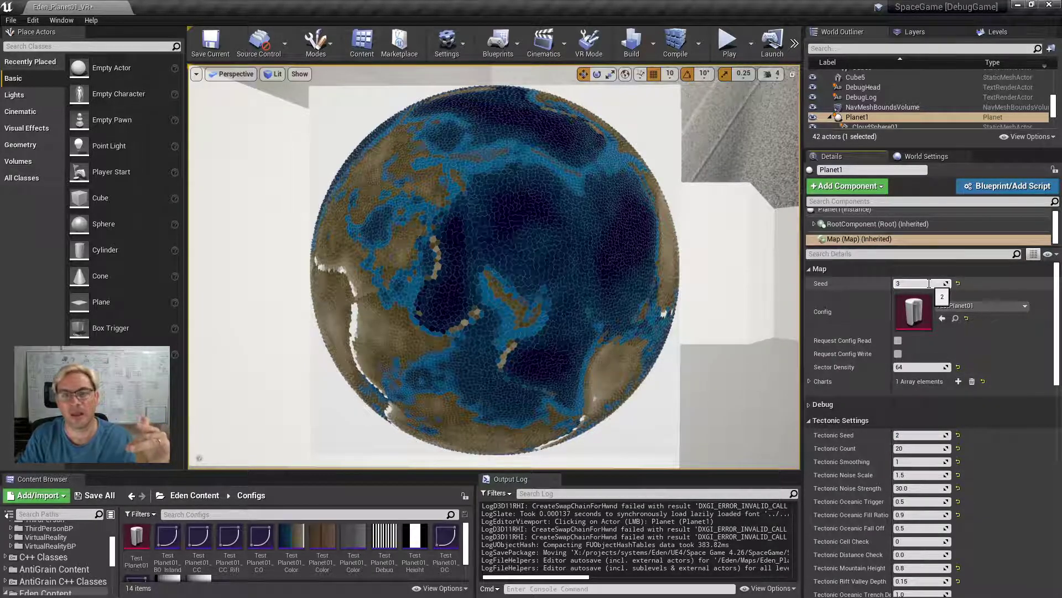
{"action": "key", "text": "Return"}
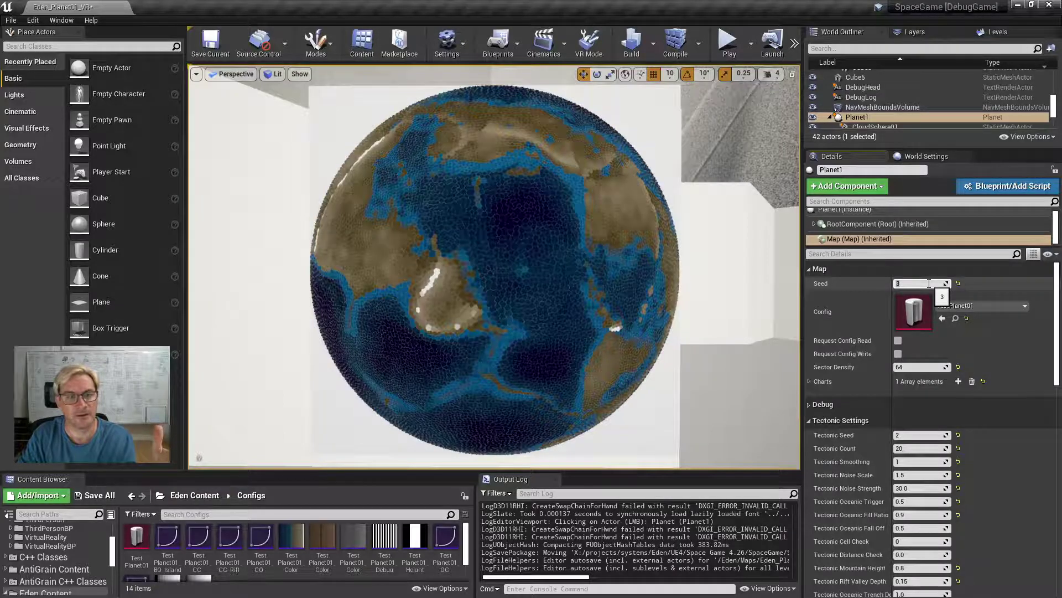
Change the Tectonic Seed to 3 and on to 7 to compare the resulting continents.
{"action": "scroll", "coordinate": [916, 428], "scroll_direction": "down", "scroll_amount": 5}
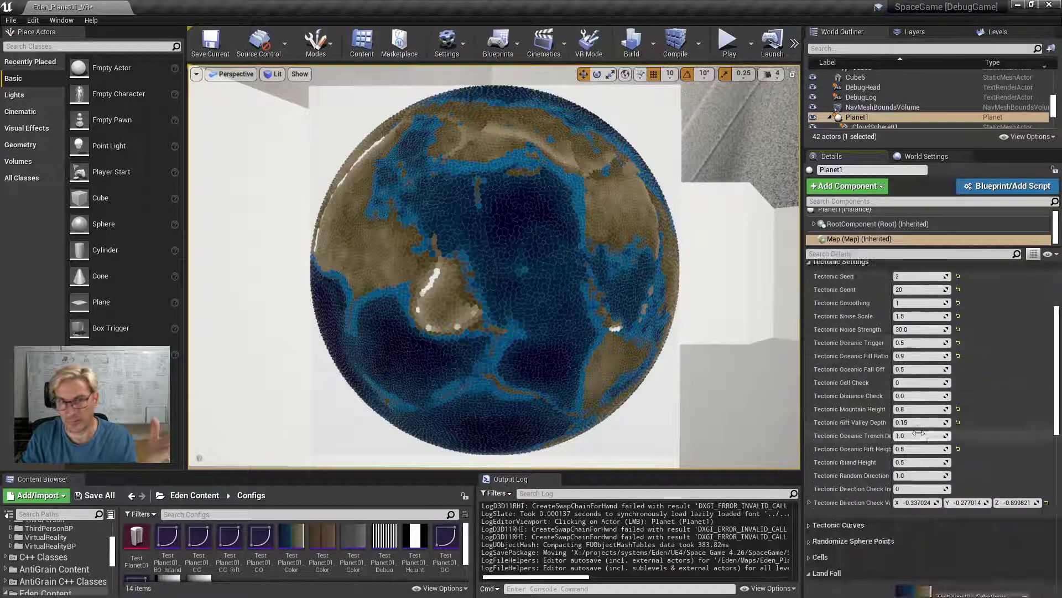
{"action": "scroll", "coordinate": [916, 427], "scroll_direction": "up", "scroll_amount": 5}
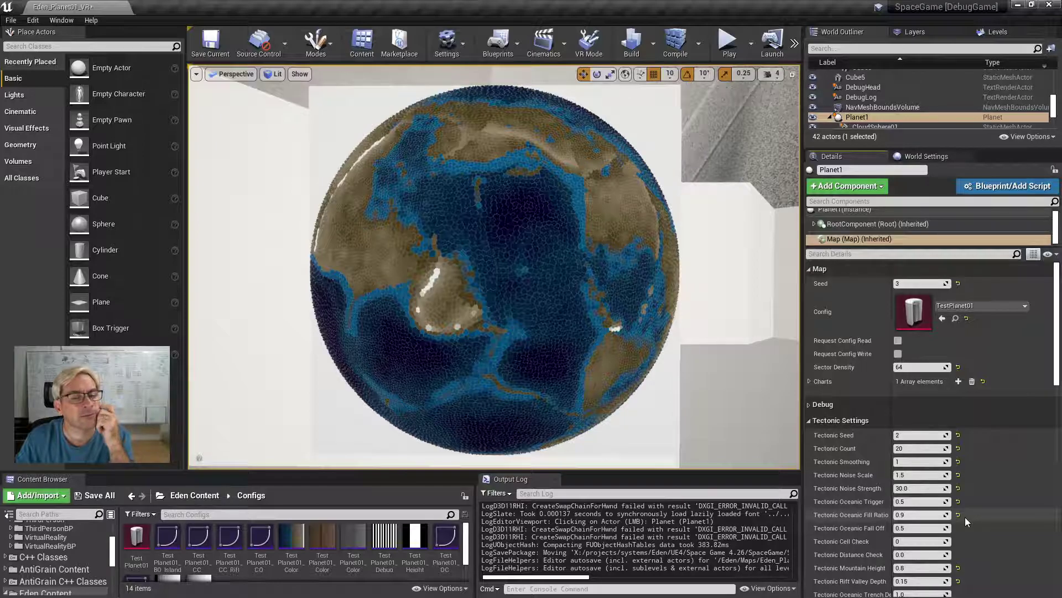
{"action": "left_click", "coordinate": [906, 438]}
{"action": "type", "text": "3"}
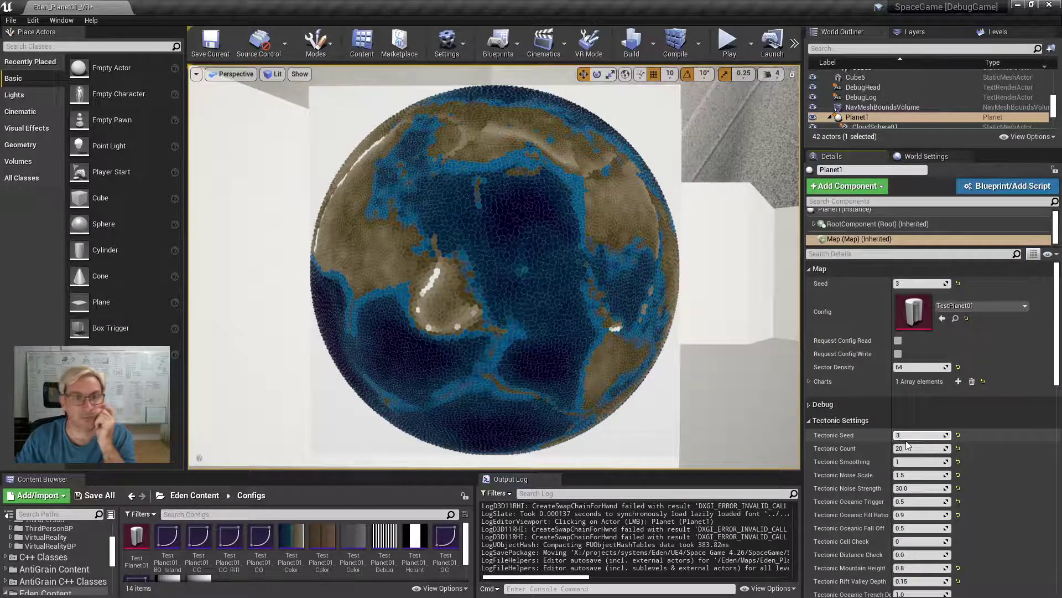
{"action": "key", "text": "Return"}
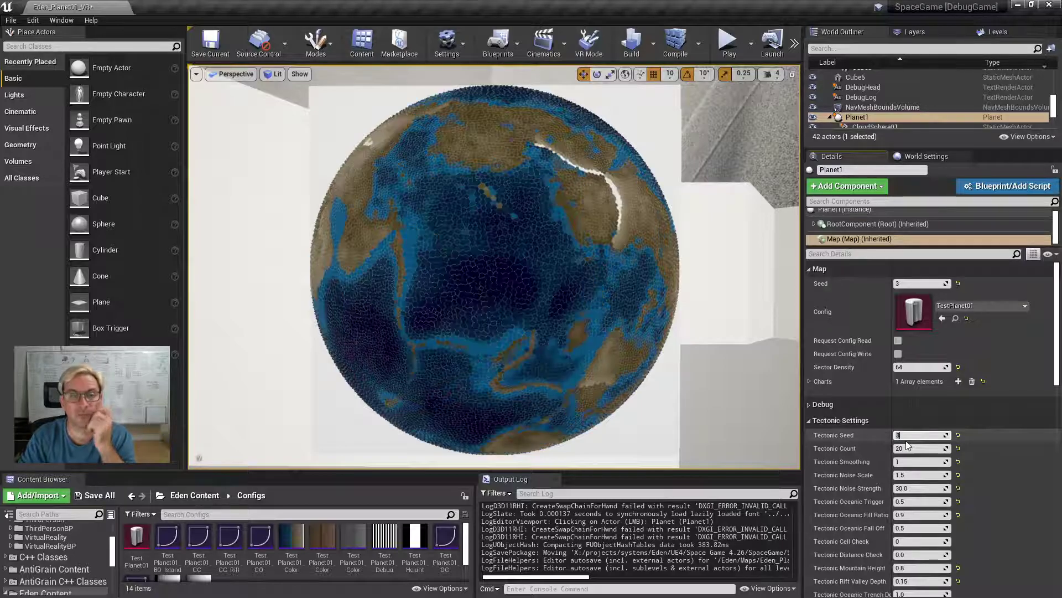
{"action": "type", "text": "7"}
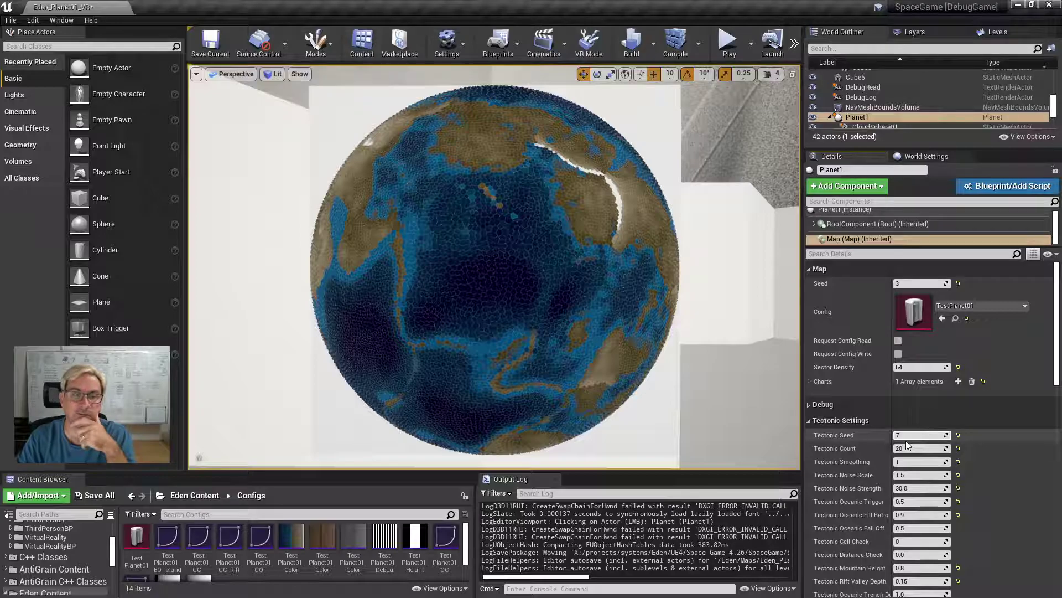
{"action": "key", "text": "Return"}
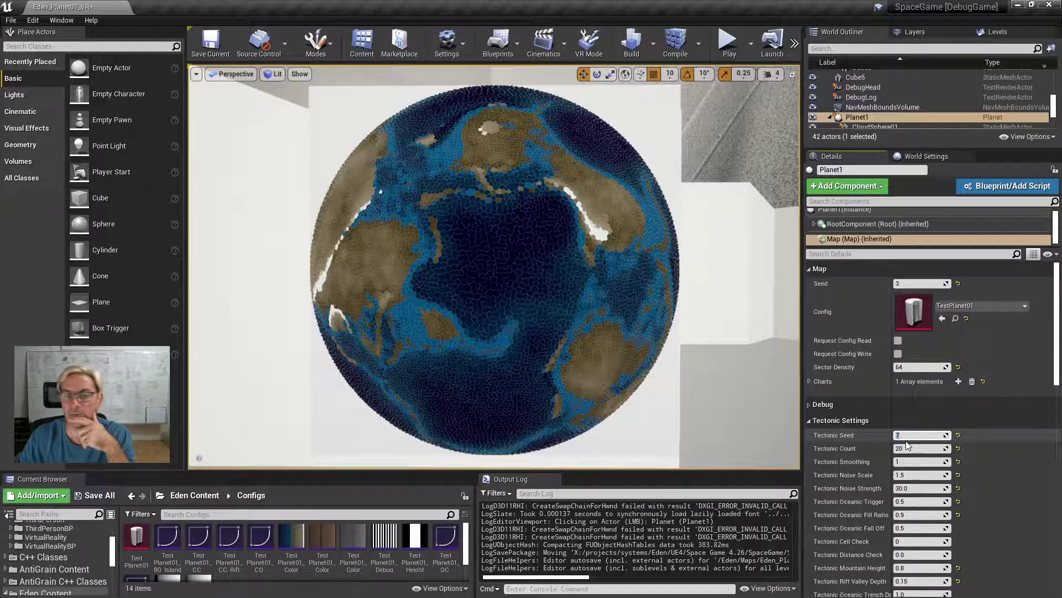
Try map Seed 4, and set the map Seed to 5.
{"action": "left_click", "coordinate": [905, 282]}
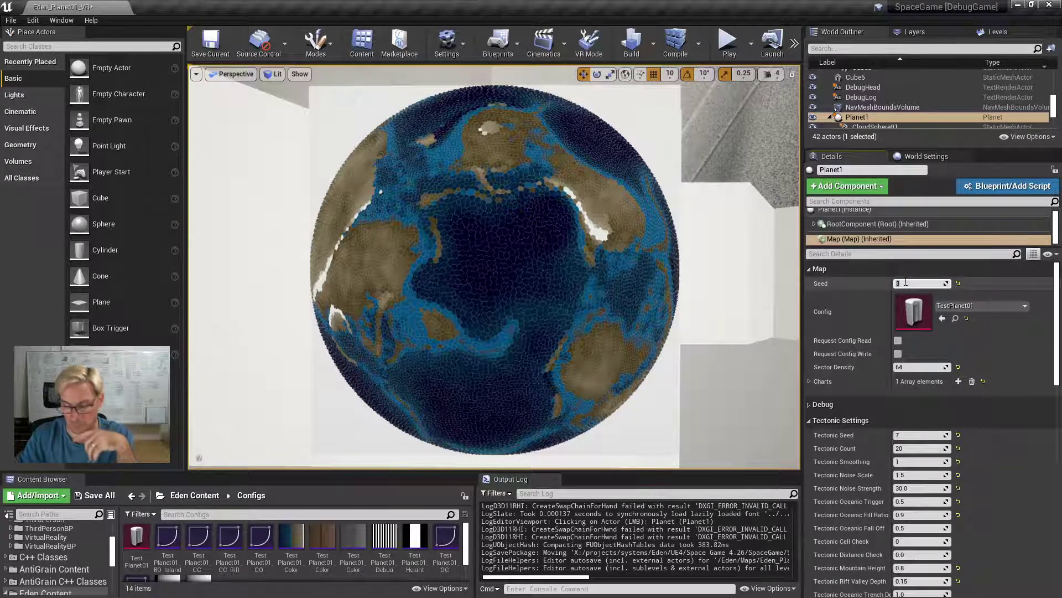
{"action": "type", "text": "4"}
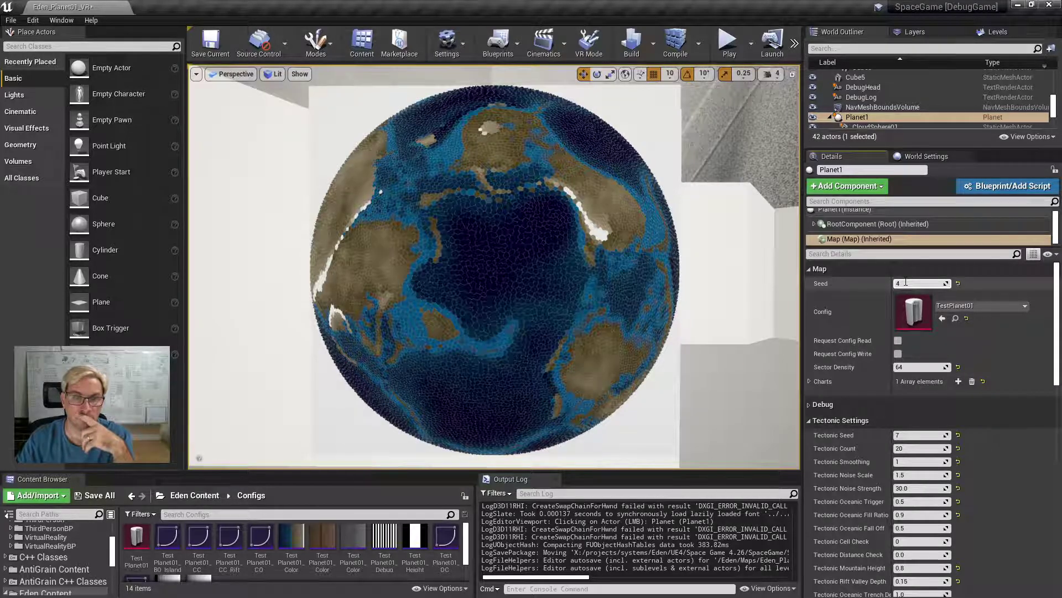
{"action": "key", "text": "Return"}
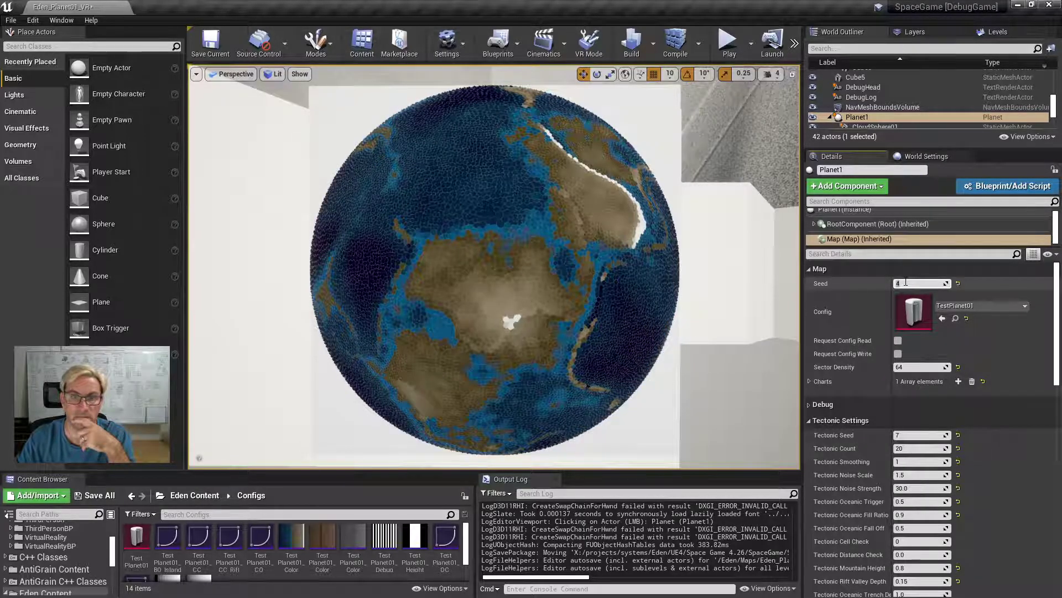
{"action": "type", "text": "5"}
{"action": "key", "text": "Return"}
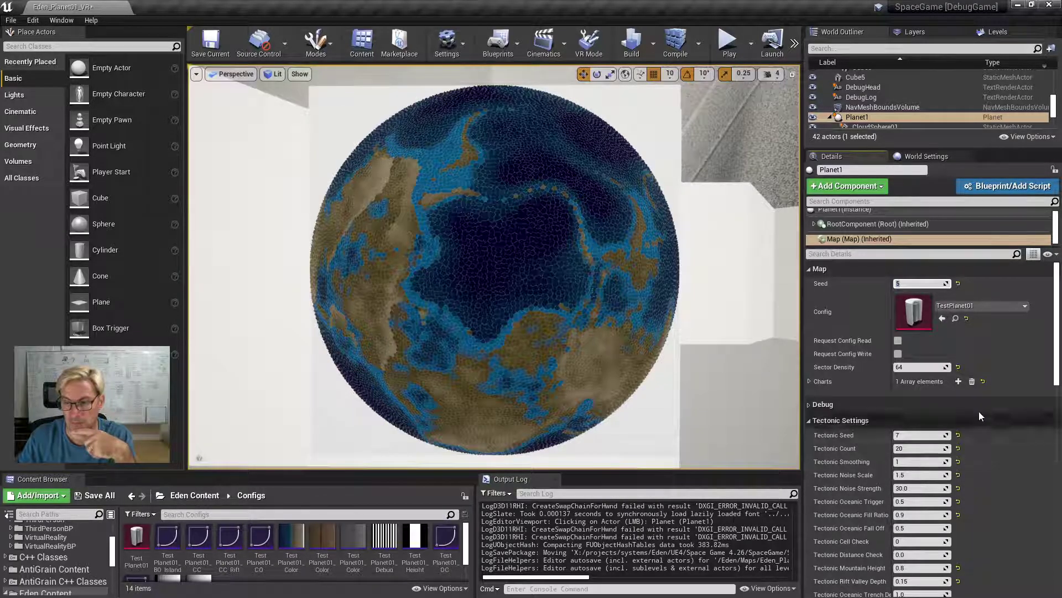
Assign TestPlanet01_ColorCurve02 and then TestPlanet01_ColorCurve03 as the LF Color Curve to preview brown and grey planet colouring.
{"action": "scroll", "coordinate": [978, 411], "scroll_direction": "down", "scroll_amount": 10}
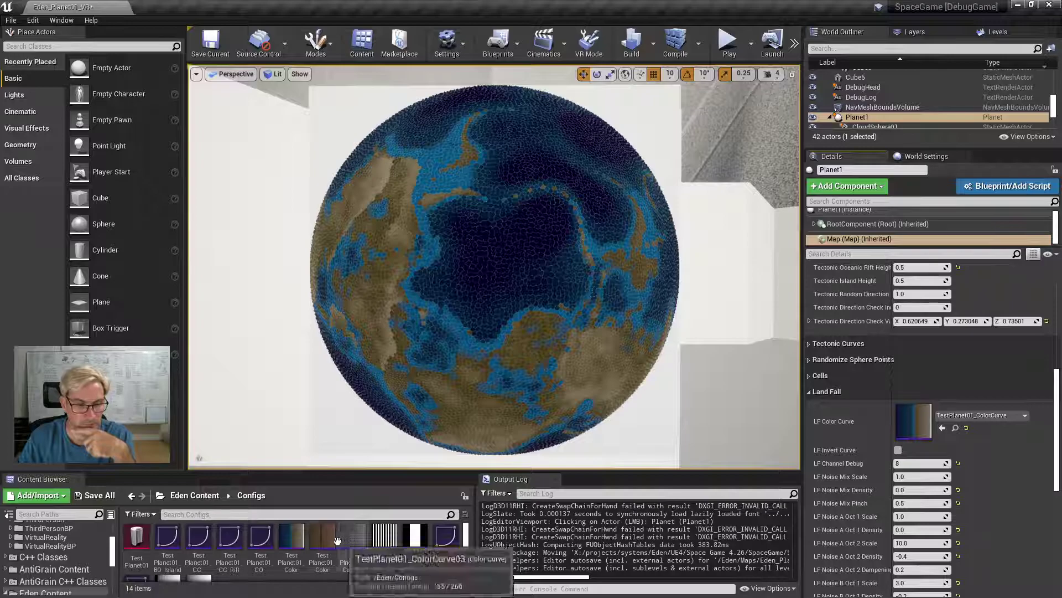
{"action": "left_click_drag", "start_coordinate": [322, 540], "coordinate": [918, 416]}
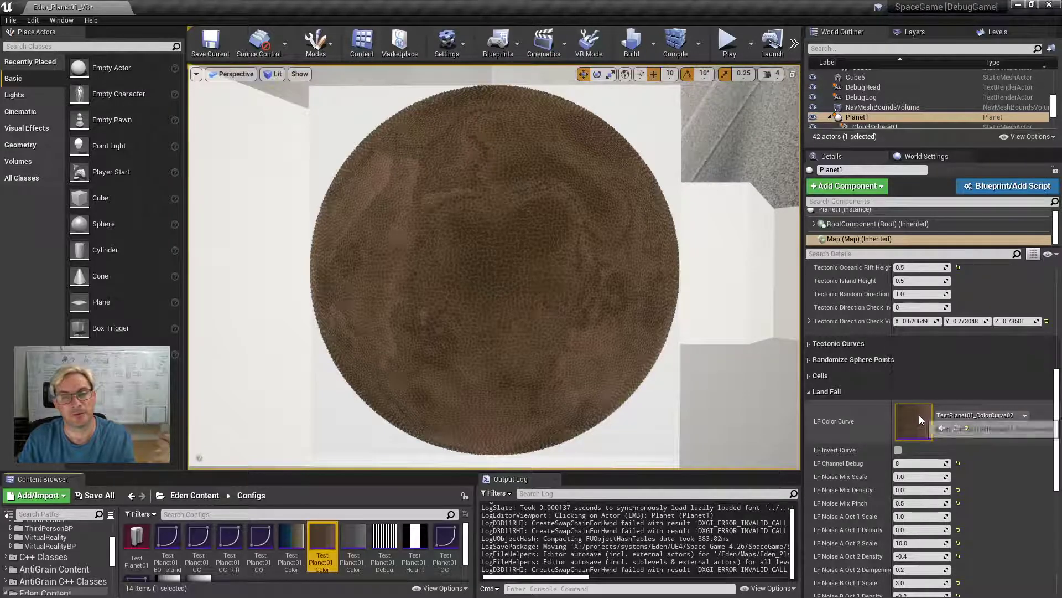
{"action": "left_click_drag", "start_coordinate": [349, 541], "coordinate": [928, 416]}
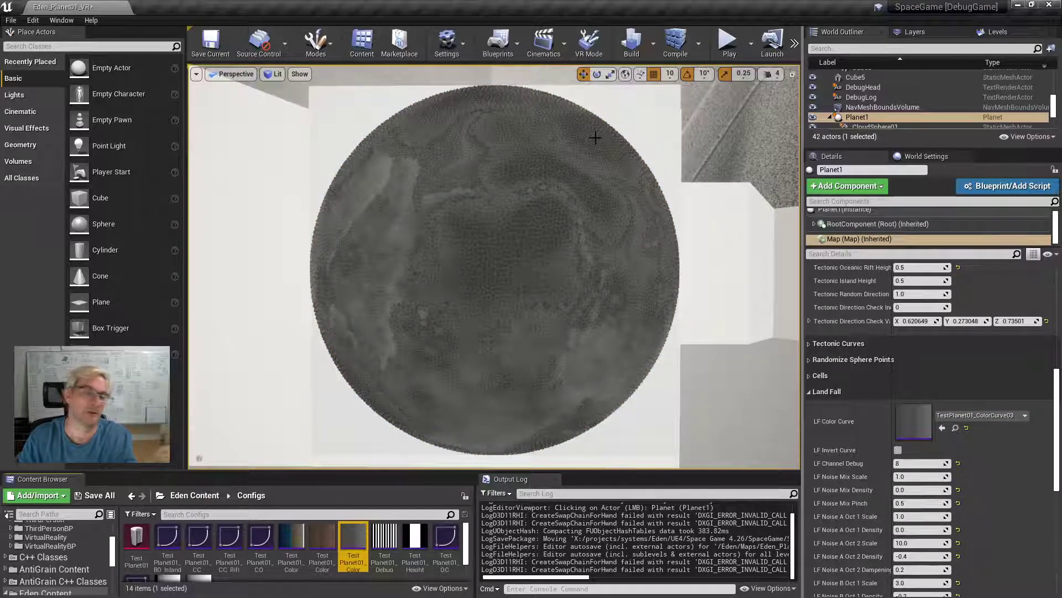
Set the Tectonic Seed to 5 to regenerate the grey planet's terrain.
{"action": "scroll", "coordinate": [930, 296], "scroll_direction": "up", "scroll_amount": 8}
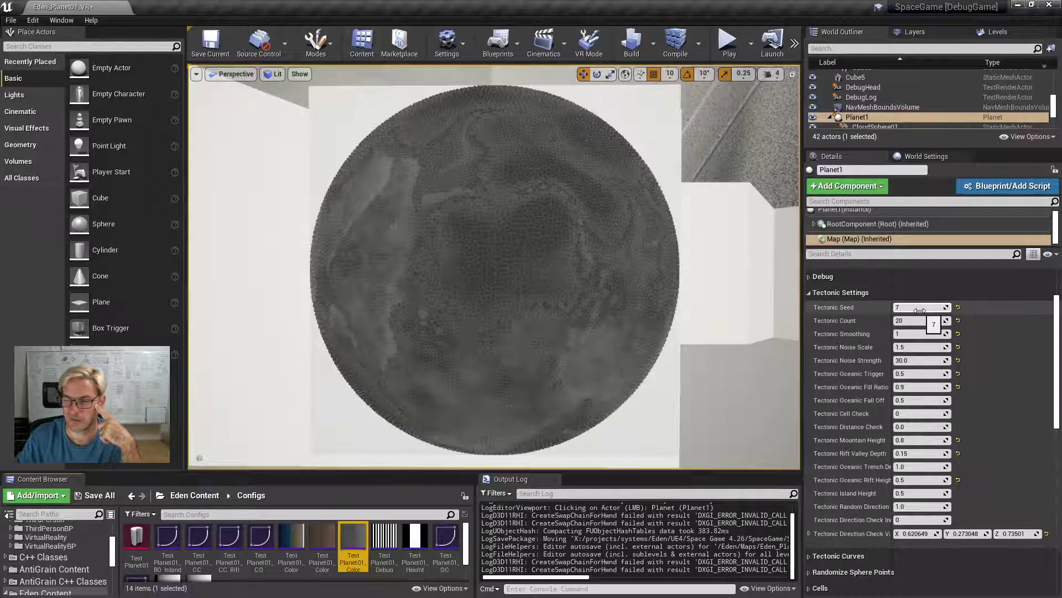
{"action": "left_click", "coordinate": [919, 311]}
{"action": "type", "text": "5"}
{"action": "key", "text": "Return"}
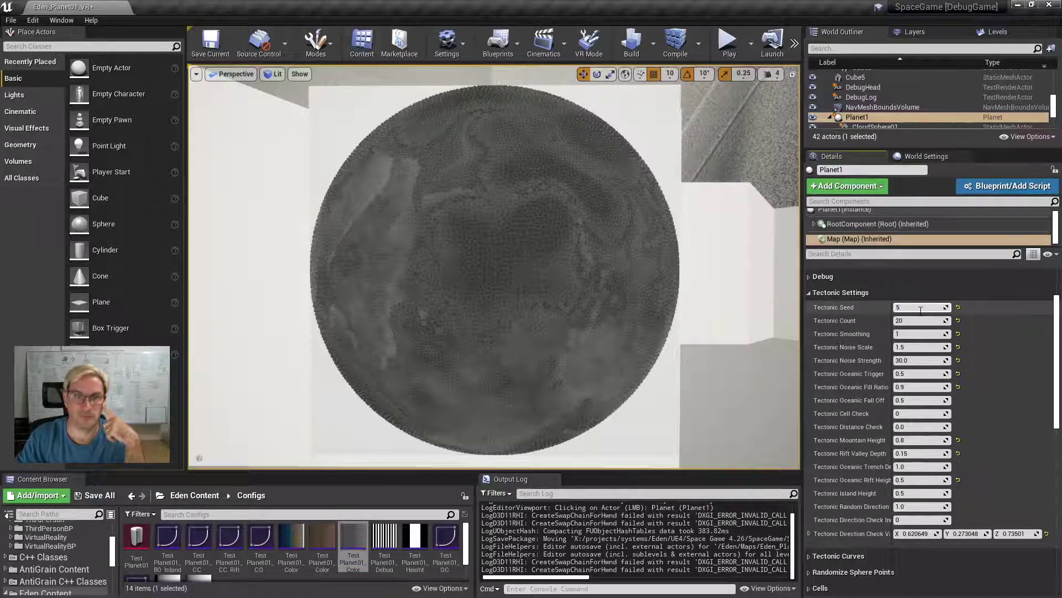
{"action": "left_click", "coordinate": [920, 311]}
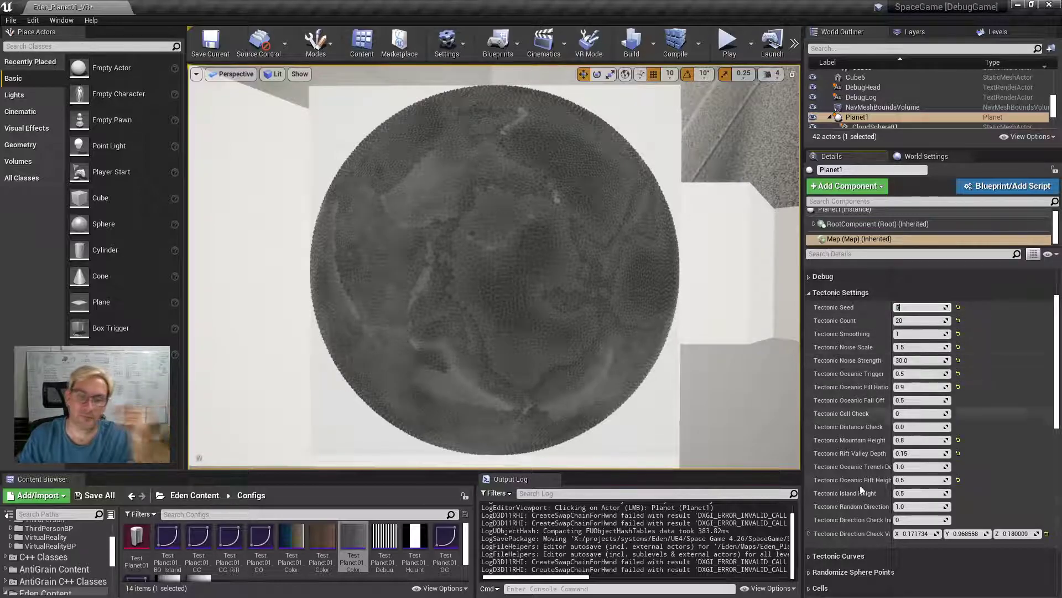
Assign the blue and brown TestPlanet01_ColorCurve asset as the planet's LF Color Curve.
{"action": "left_click", "coordinate": [287, 534]}
{"action": "left_click_drag", "start_coordinate": [287, 534], "coordinate": [965, 508]}
{"action": "scroll", "coordinate": [907, 548], "scroll_direction": "down", "scroll_amount": 2}
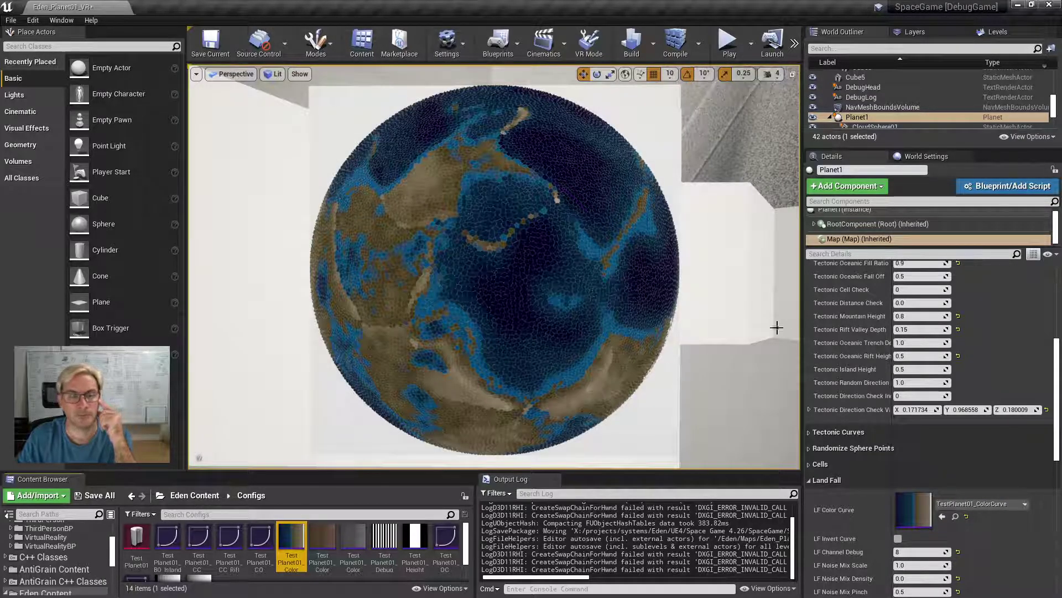